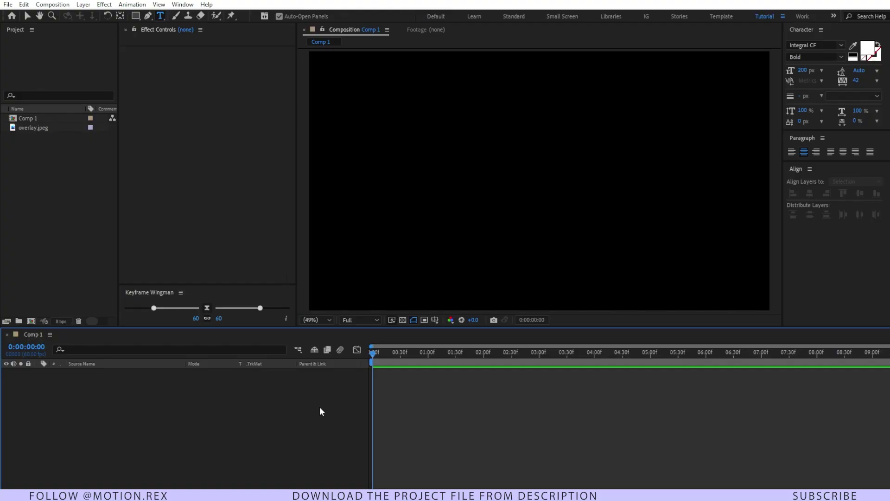
- Type LEAK in white at 350 px and centre it vertically and horizontally in Comp 1
click(530, 198)
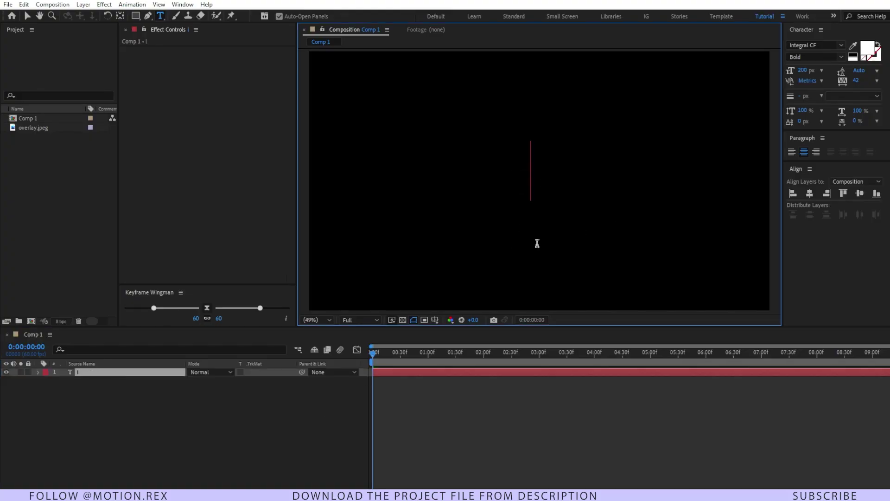
text(leak)
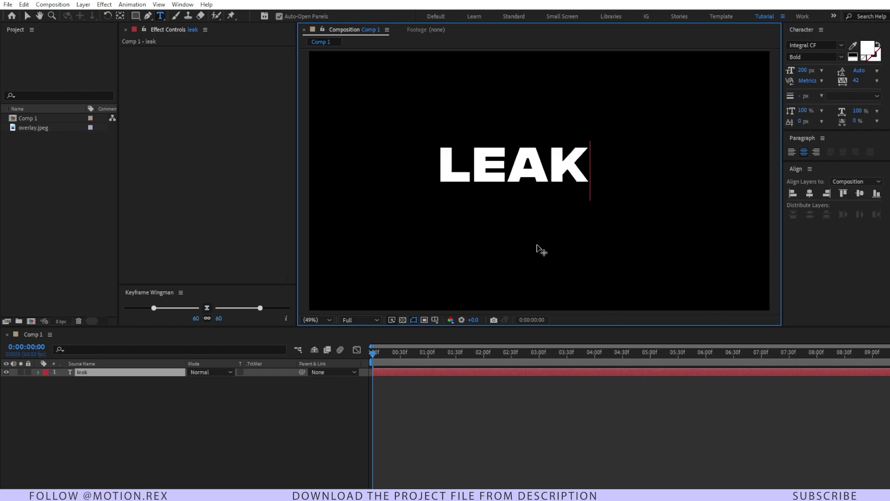
key(ctrl+a)
click(805, 70)
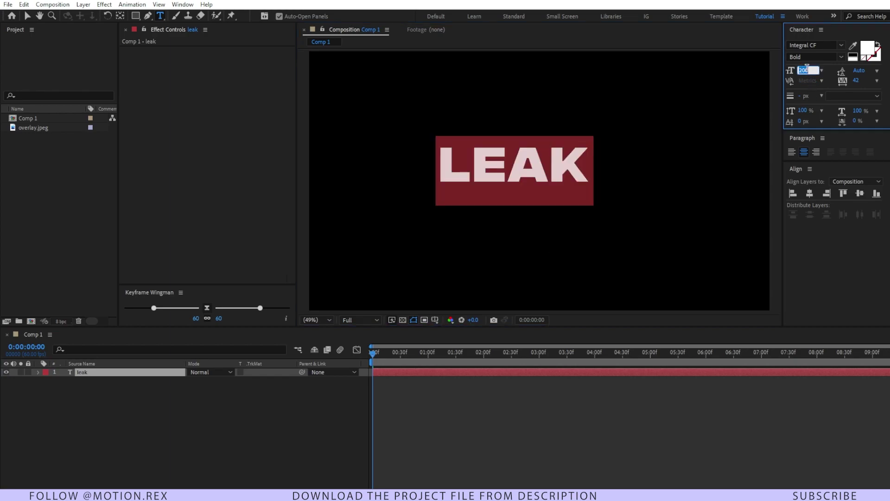
text(350)
key(Return)
click(861, 193)
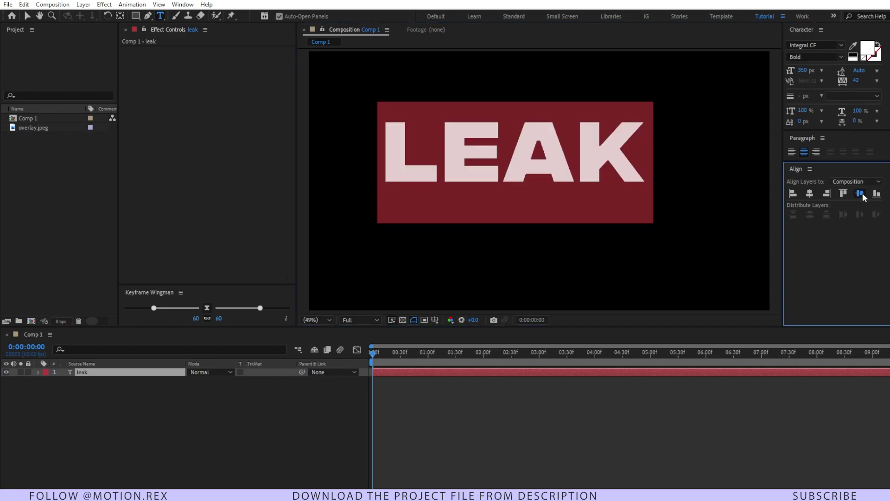
click(808, 194)
click(496, 423)
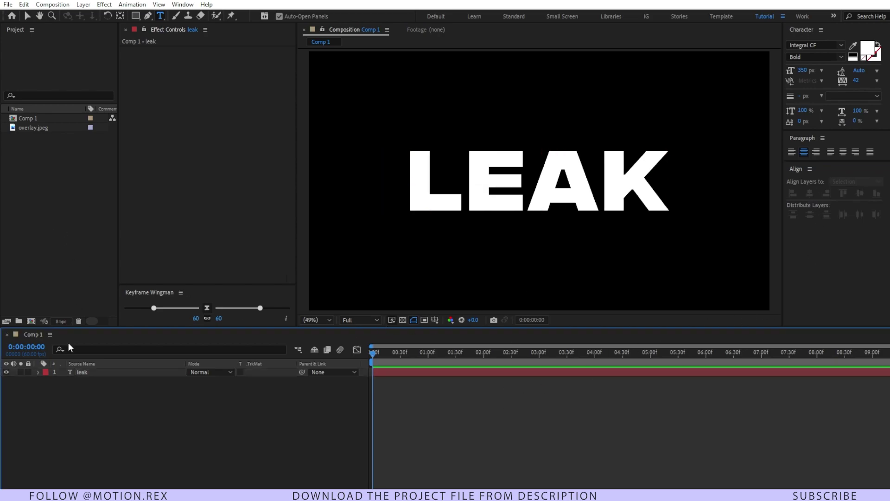
- Apply CC Smear to the leak text layer through the quick effect search
click(75, 373)
key(ctrl+space)
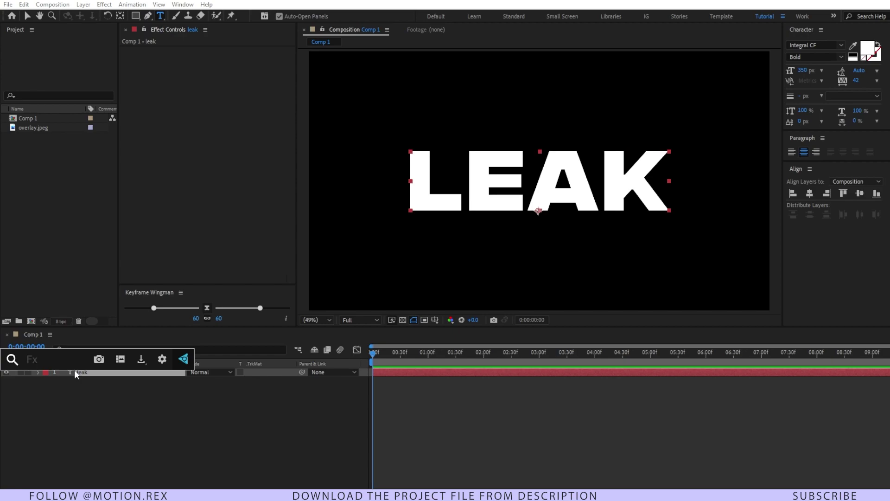
text(cc sm)
key(BackSpace)
text(me)
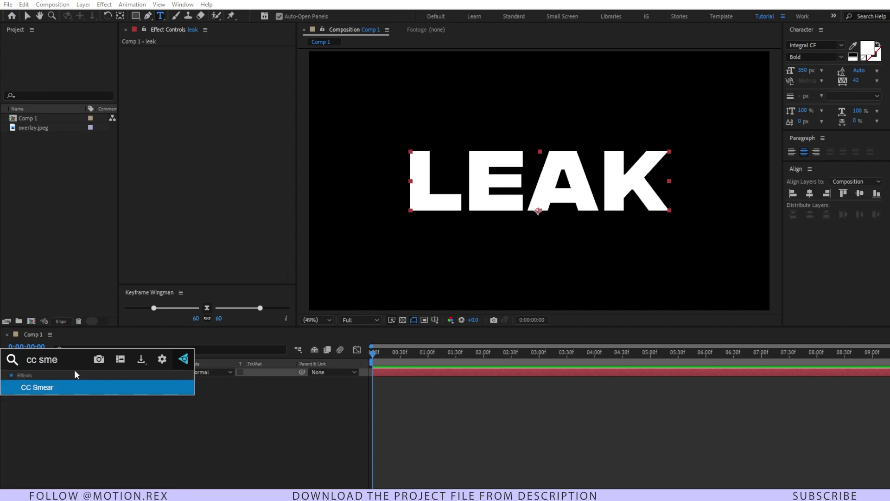
key(Return)
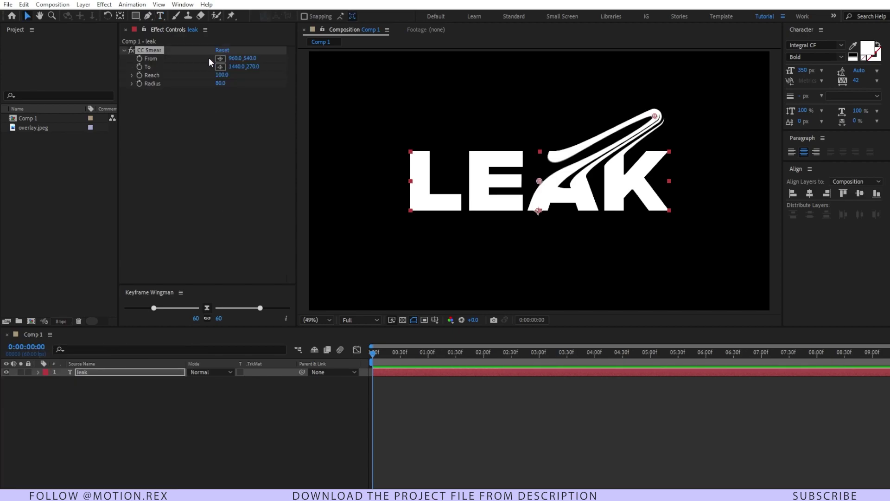
- Set the smear From at the K's base, To below the text, and adjust Reach
click(221, 59)
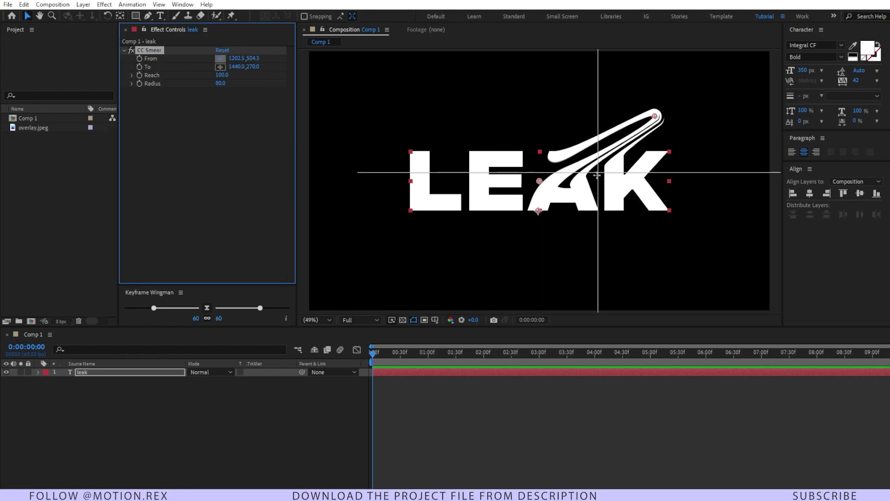
click(613, 209)
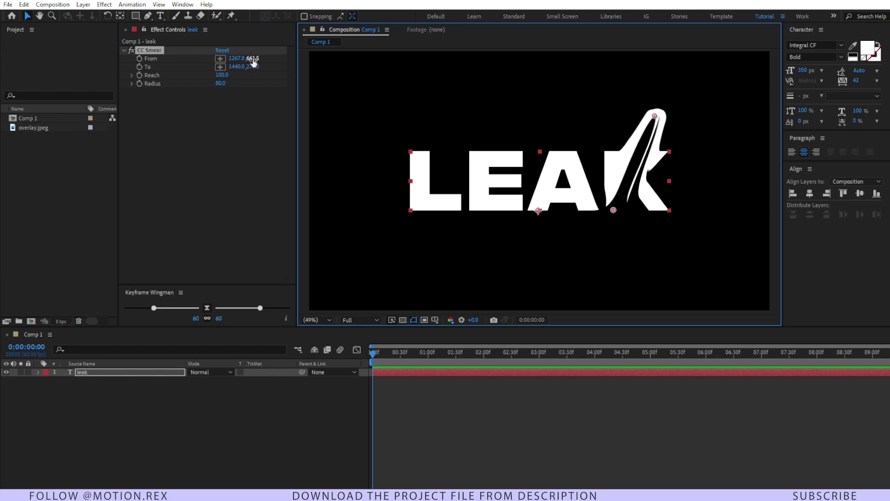
mouse_move(655, 116)
mouse_down()
mouse_move(688, 311)
mouse_move(615, 312)
mouse_up()
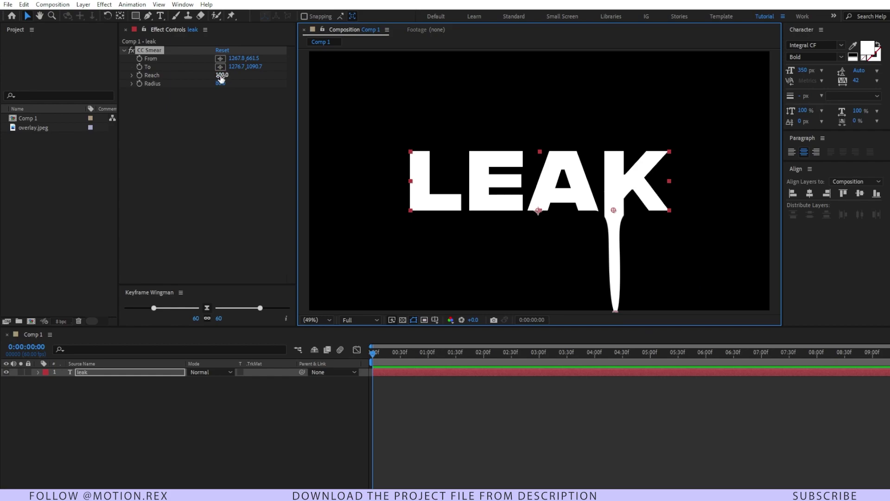
mouse_move(221, 78)
mouse_down()
mouse_move(177, 85)
mouse_move(258, 82)
mouse_move(153, 80)
mouse_up()
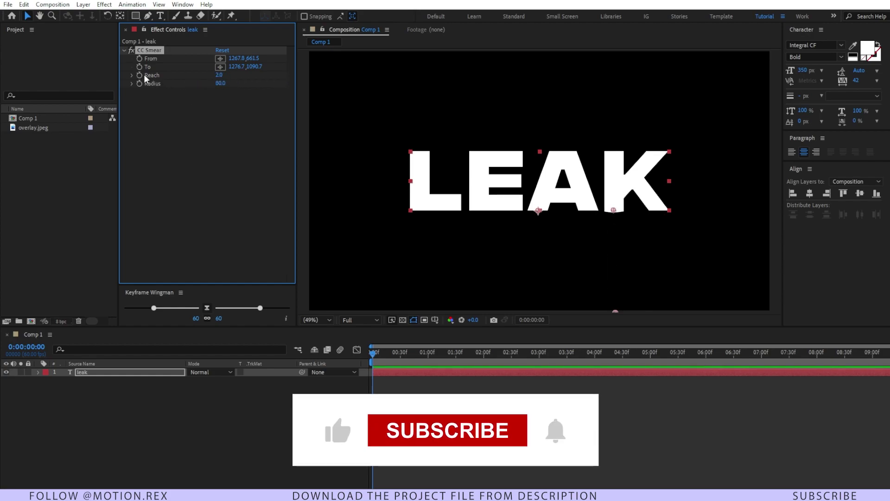
- At about one second, extend the smear's Reach so the drip reaches full length
click(409, 355)
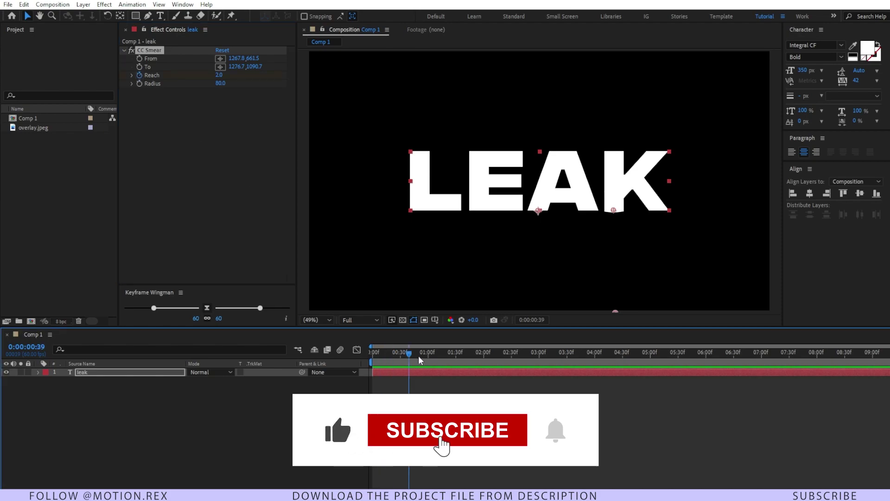
mouse_move(419, 359)
mouse_down()
mouse_move(560, 361)
mouse_move(427, 367)
mouse_up()
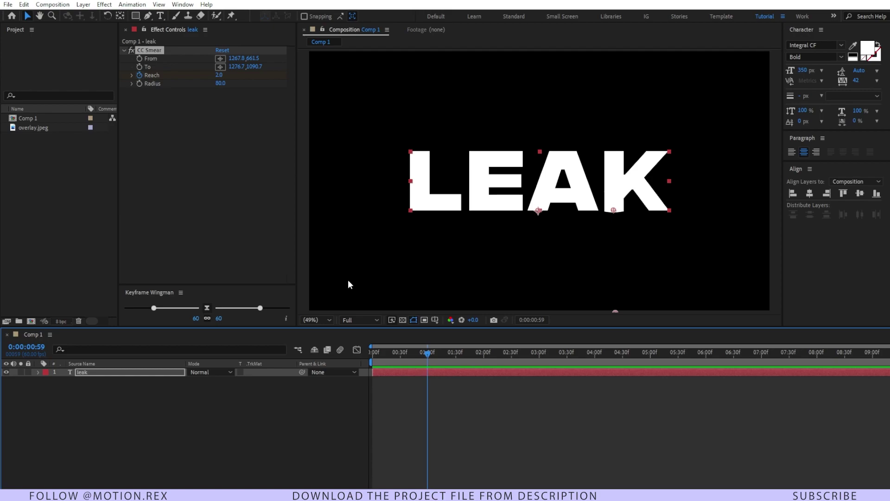
drag(220, 78, 381, 71)
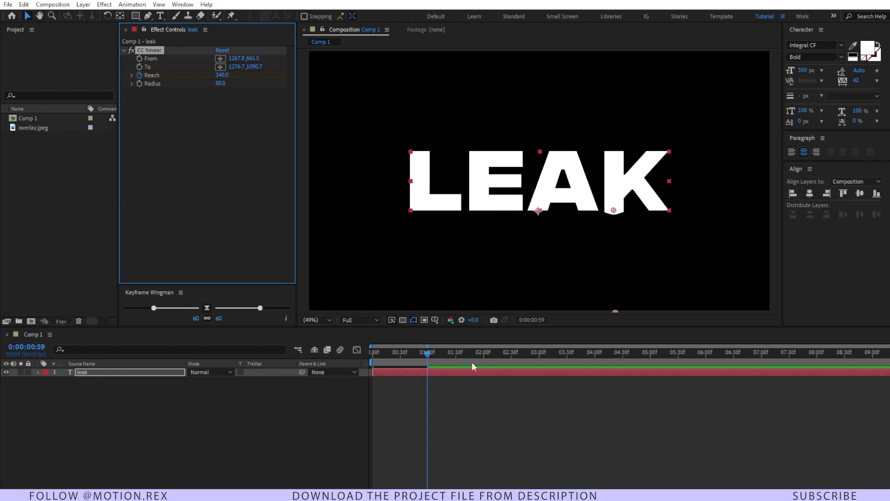
- Apply Easy Ease to both Reach keyframes and preview the growing drip
key(u)
key(Home)
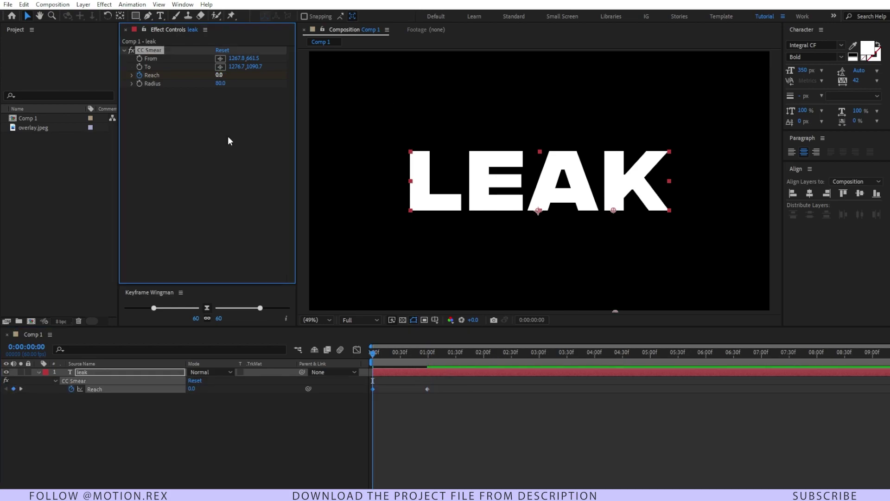
drag(444, 384, 362, 393)
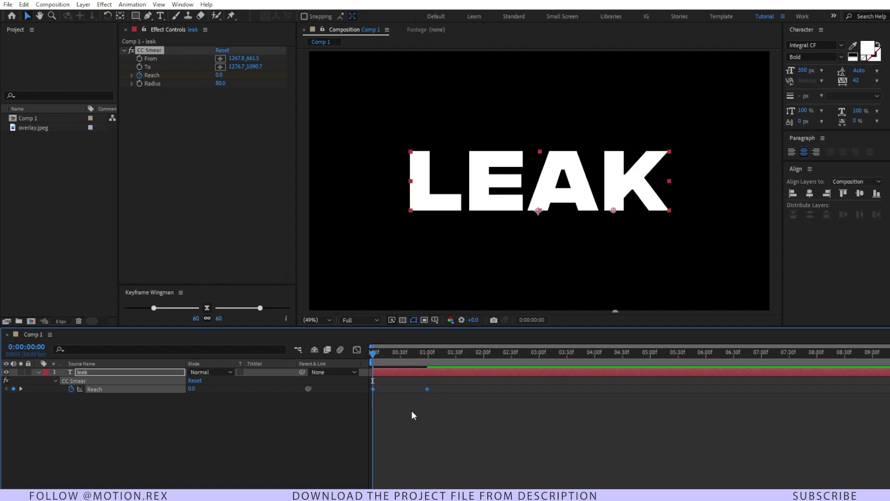
key(F9)
key(space)
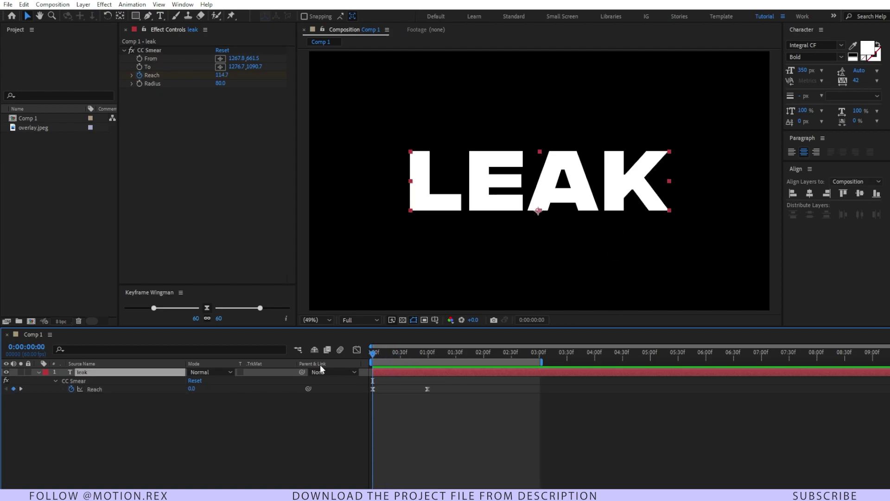
key(space)
key(space)
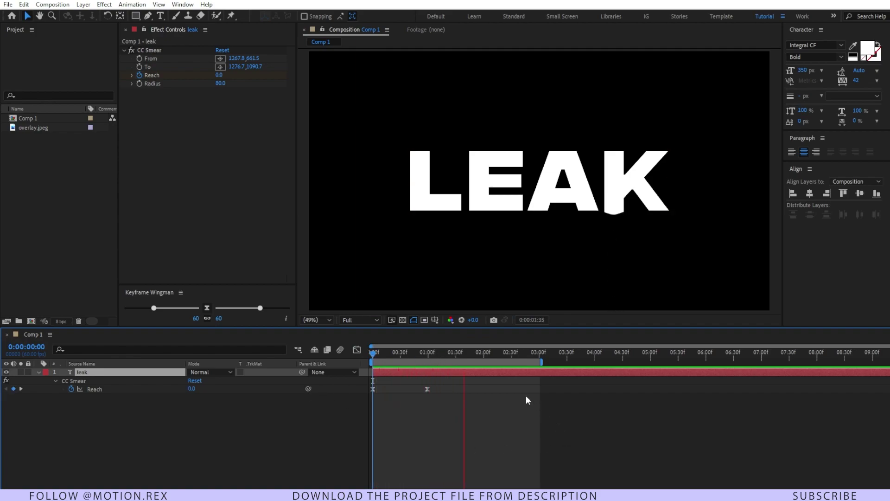
click(199, 218)
click(346, 419)
click(399, 372)
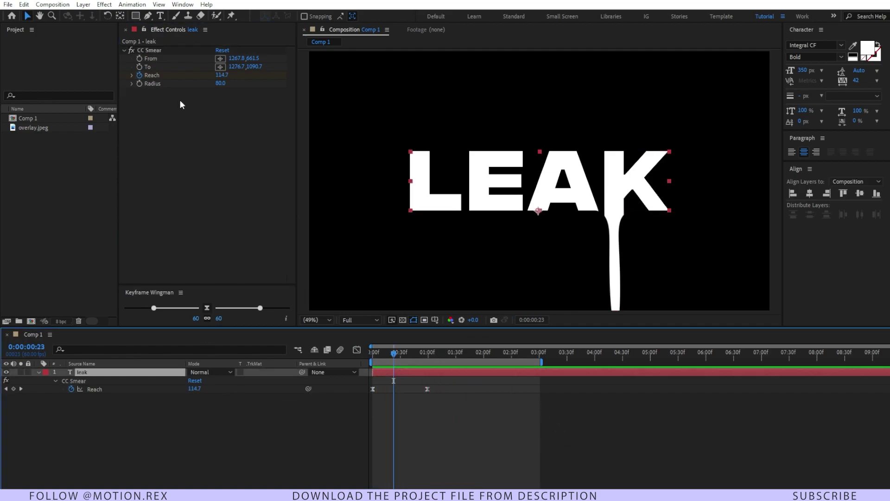
- Duplicate the smear as CC Smear 2, running from under the A to near the frame bottom
click(147, 50)
key(ctrl+d)
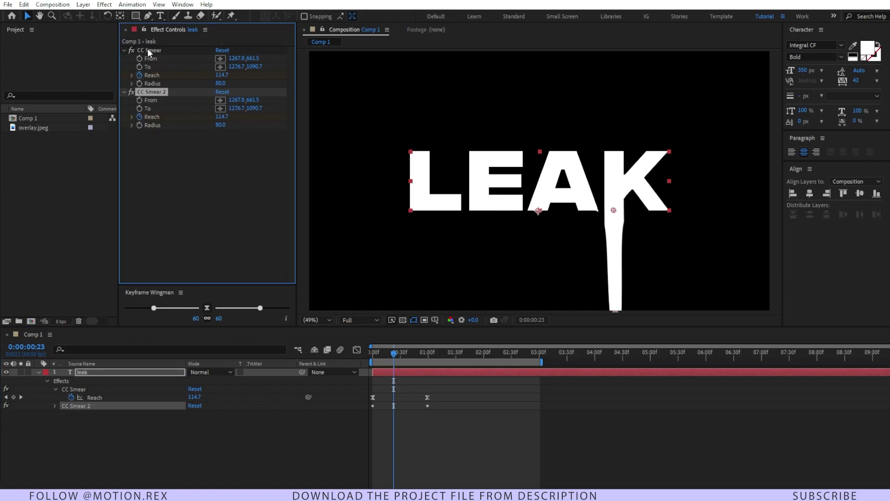
click(221, 103)
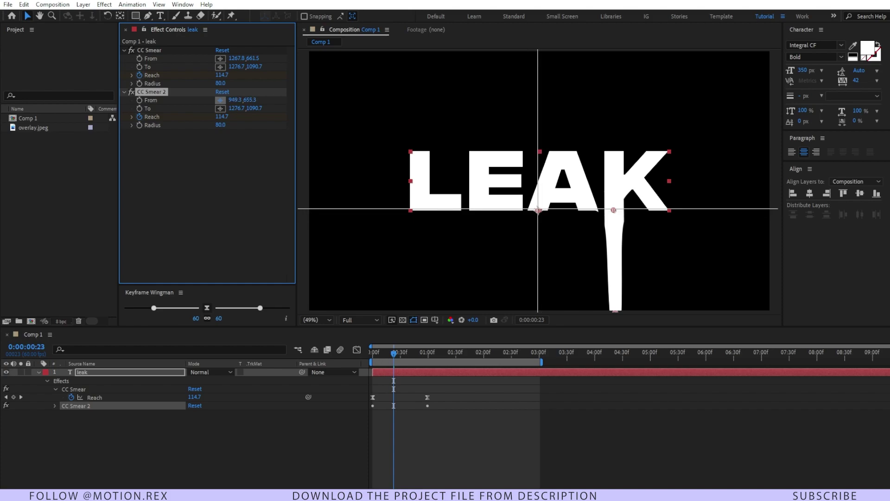
click(538, 210)
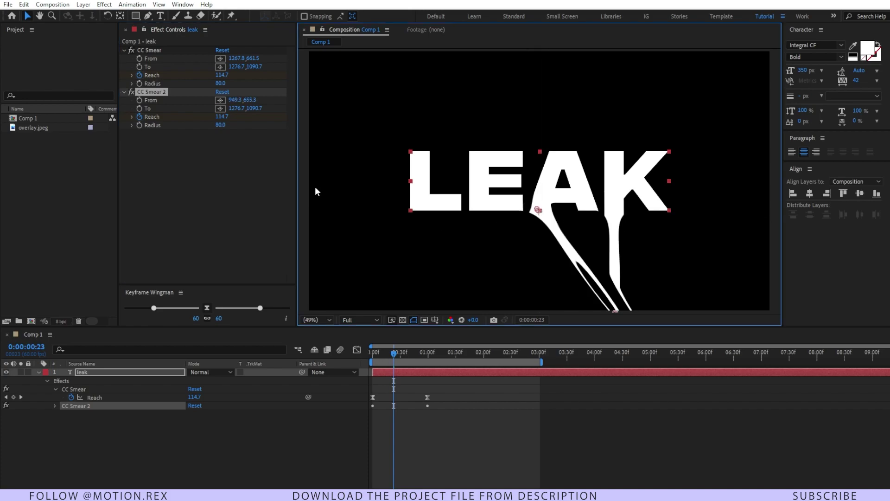
click(221, 108)
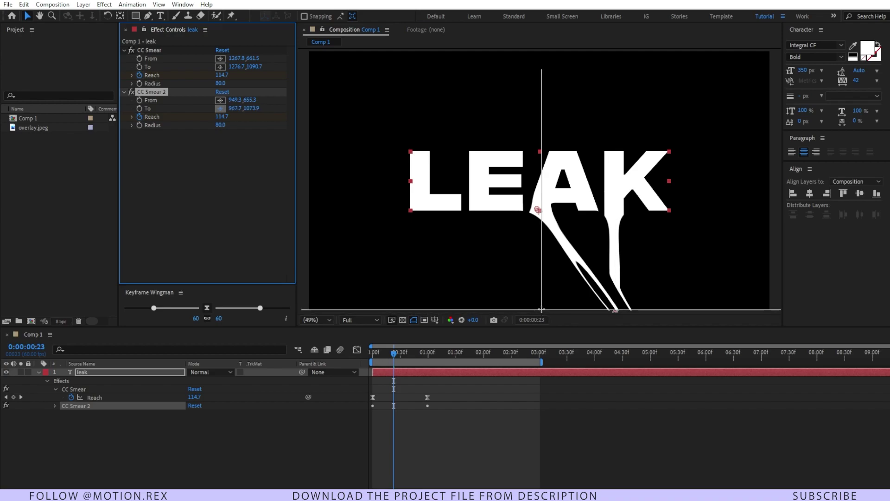
click(541, 308)
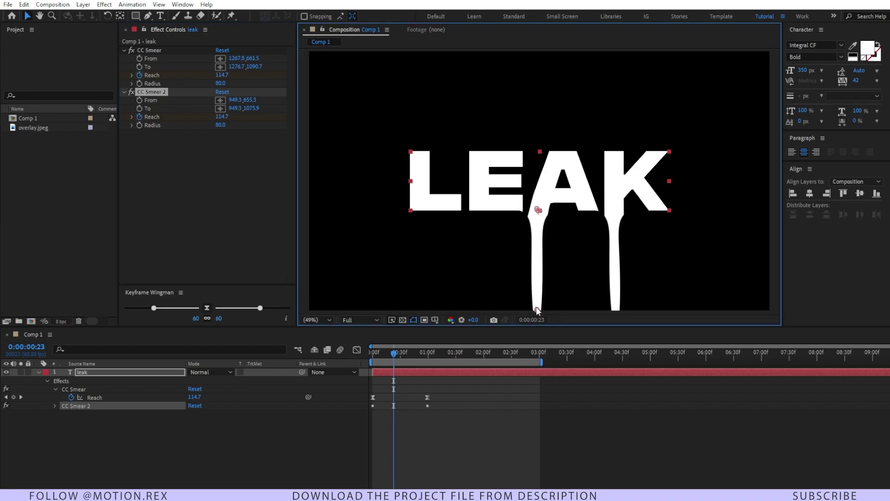
- Shift CC Smear 2's Reach keyframes slightly later and preview the staggered drips
key(Home)
key(u)
key(space)
drag(429, 406, 440, 406)
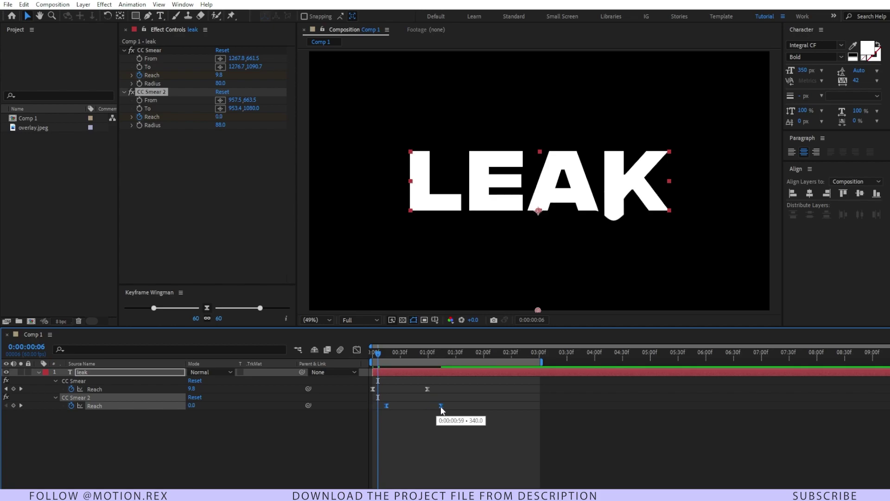
click(376, 354)
key(space)
click(174, 184)
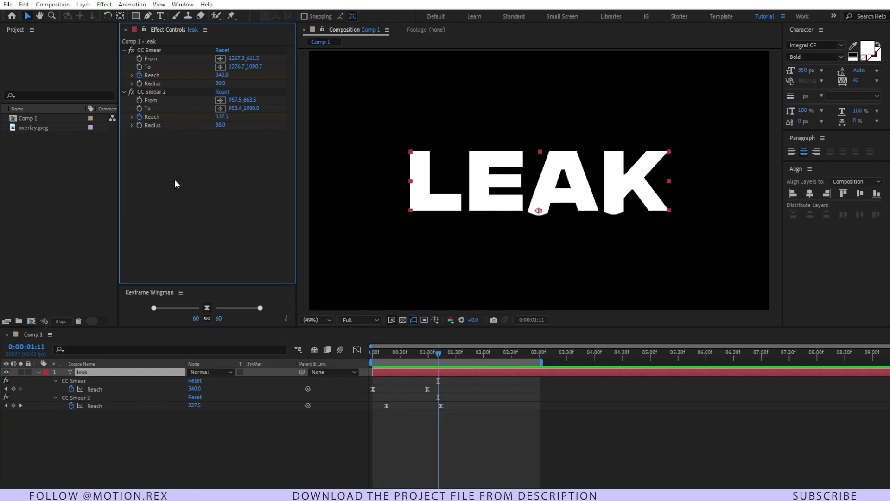
click(146, 92)
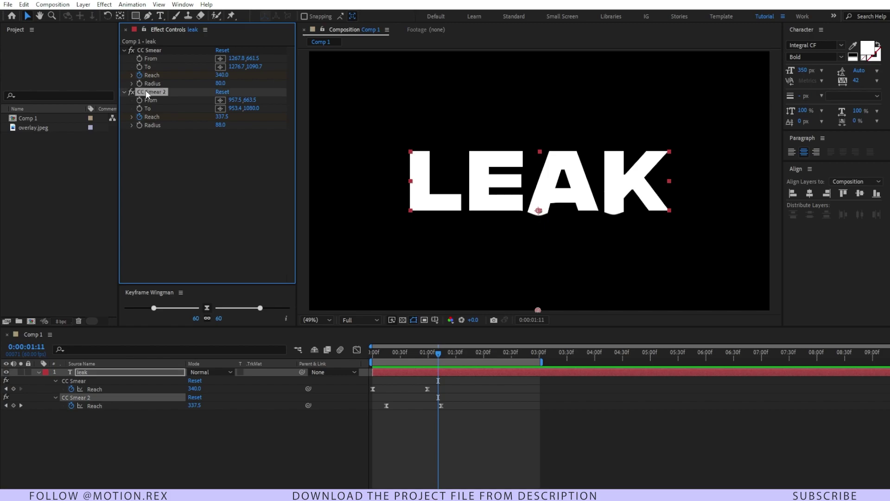
- Duplicate into CC Smear 3, dripping from the L's base (467.5,657.4) to 475.7,1075.9
key(ctrl+d)
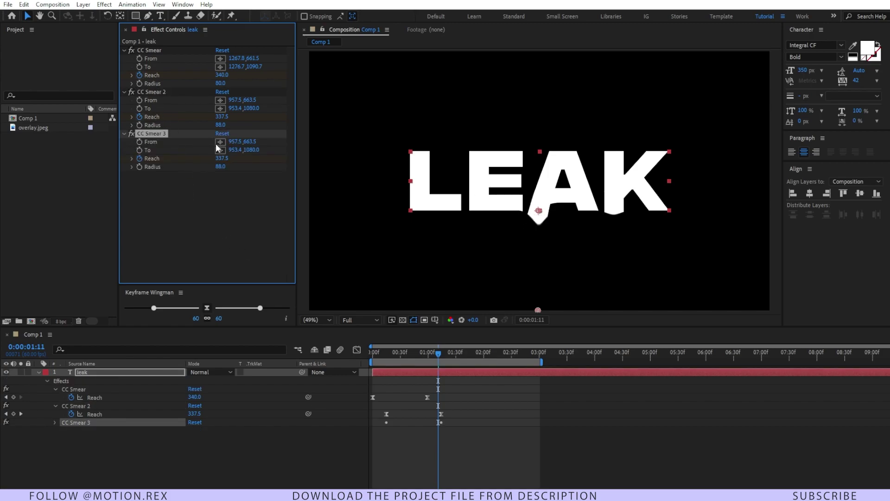
click(422, 209)
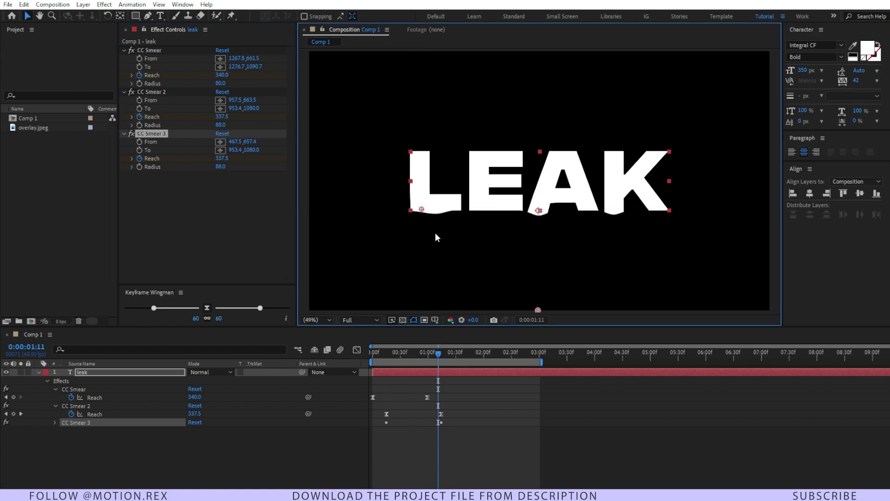
click(221, 150)
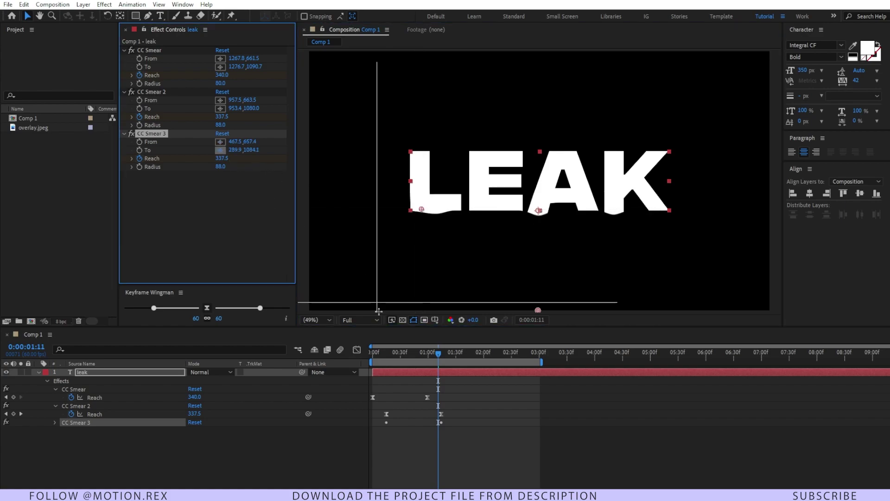
click(410, 309)
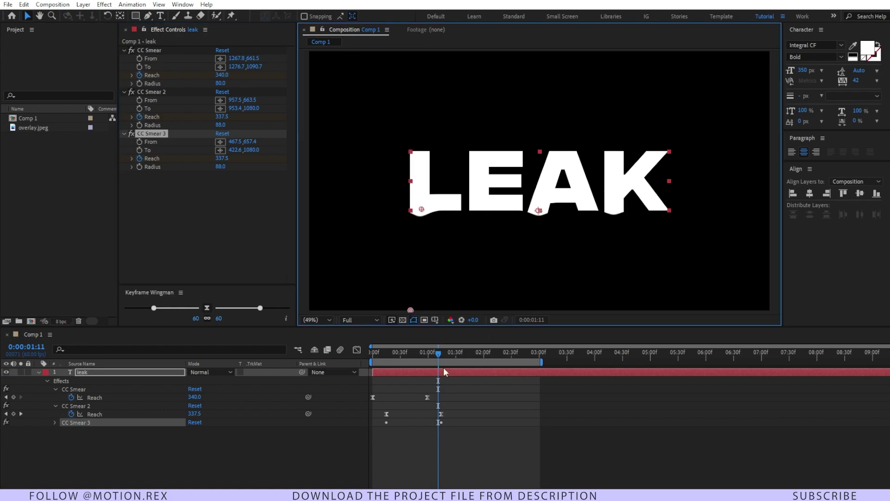
mouse_move(441, 358)
mouse_down()
mouse_move(385, 352)
mouse_move(410, 355)
mouse_up()
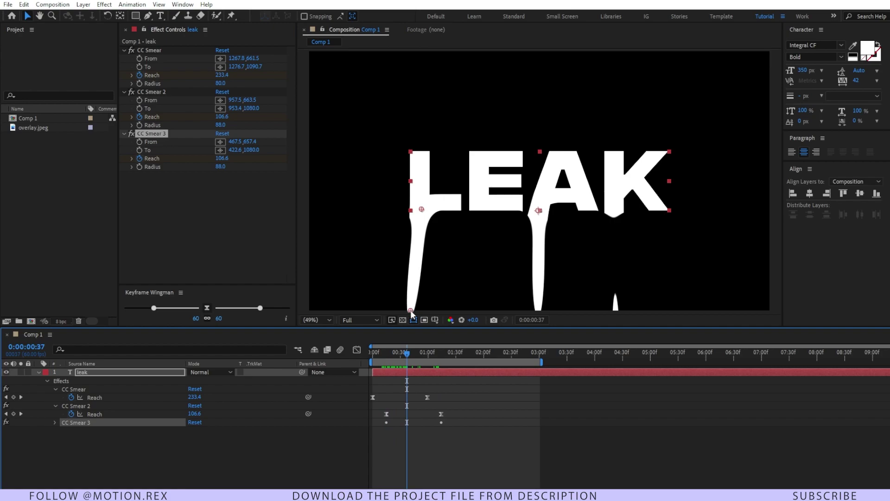
drag(411, 310, 424, 309)
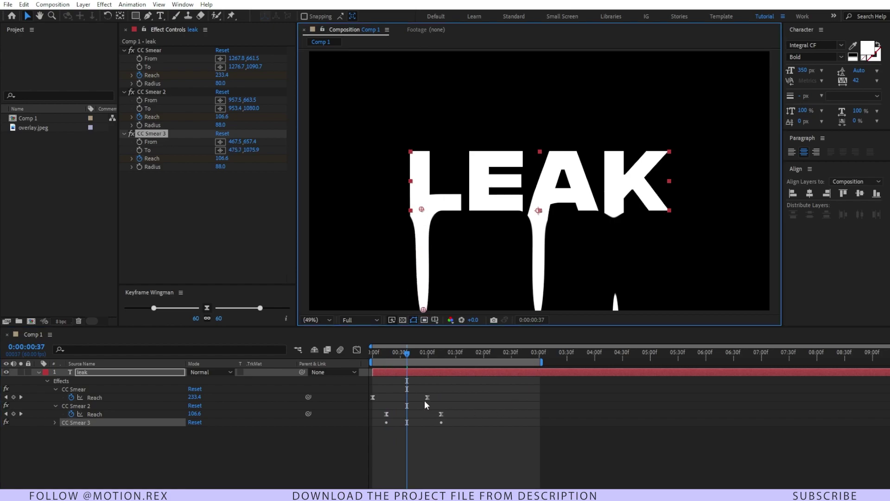
- Reveal the leak layer's Reach keyframes, offset one smear's keyframes, and preview
click(408, 373)
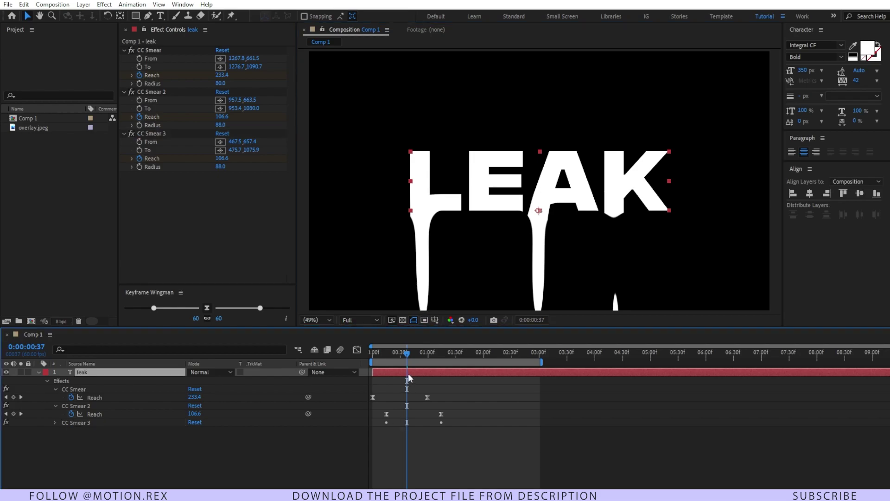
key(u)
key(u)
scroll(466, 433, down, 2)
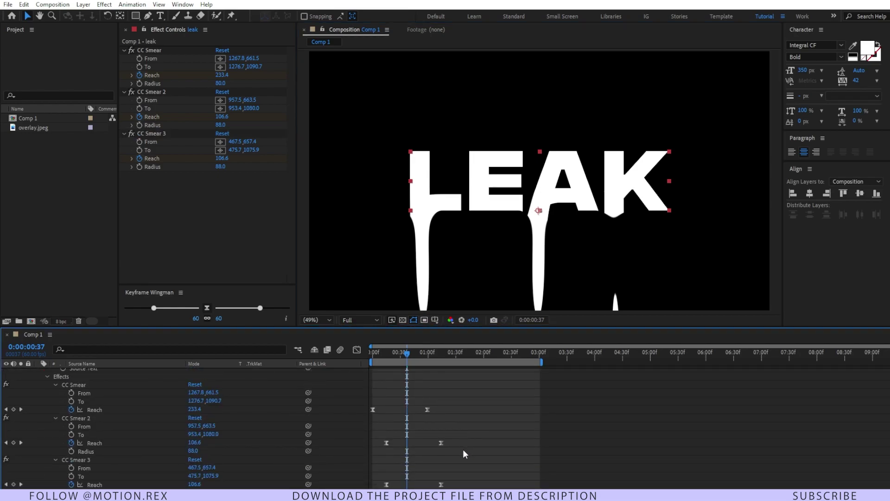
scroll(493, 472, down, 2)
drag(380, 453, 463, 458)
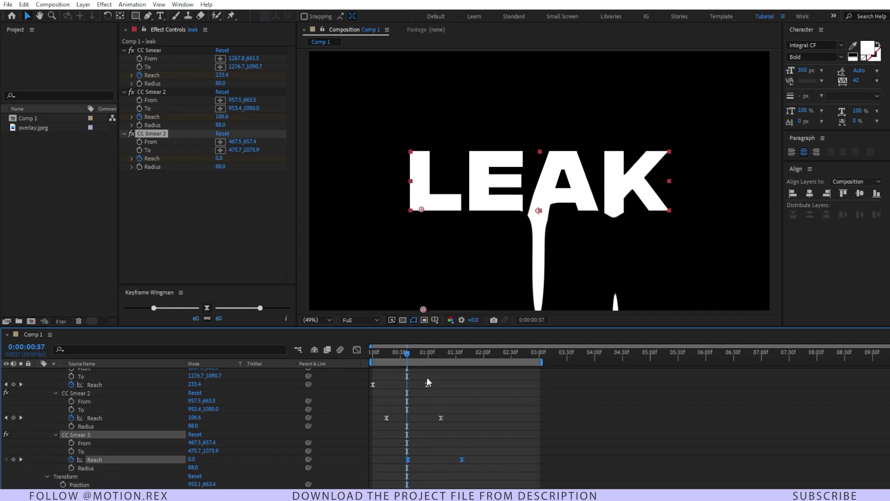
key(Home)
key(space)
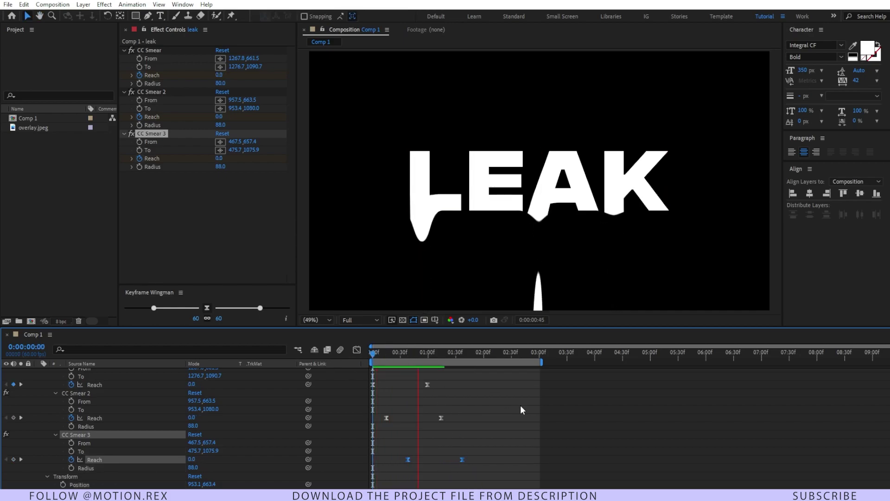
click(457, 353)
drag(456, 352, 394, 355)
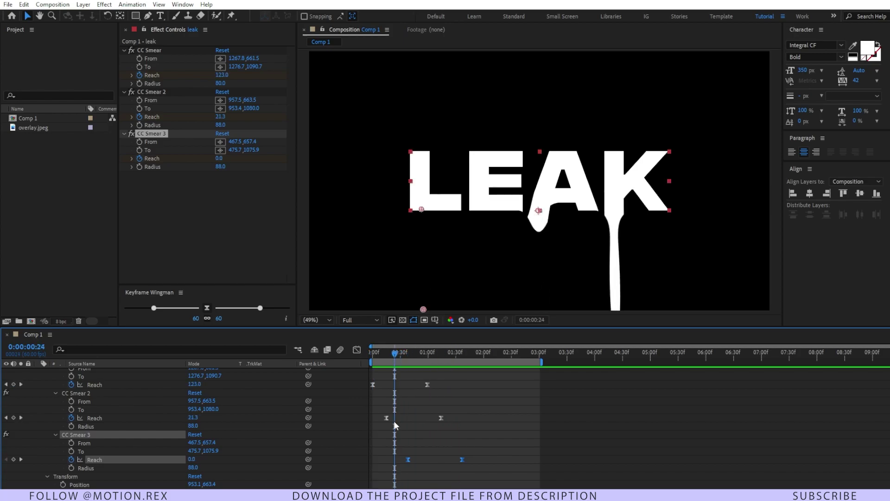
- Retime the second and third smears' Reach keyframes so the third drip starts earlier
mouse_move(481, 425)
mouse_down()
mouse_move(385, 423)
mouse_move(410, 421)
mouse_up()
drag(479, 457, 388, 462)
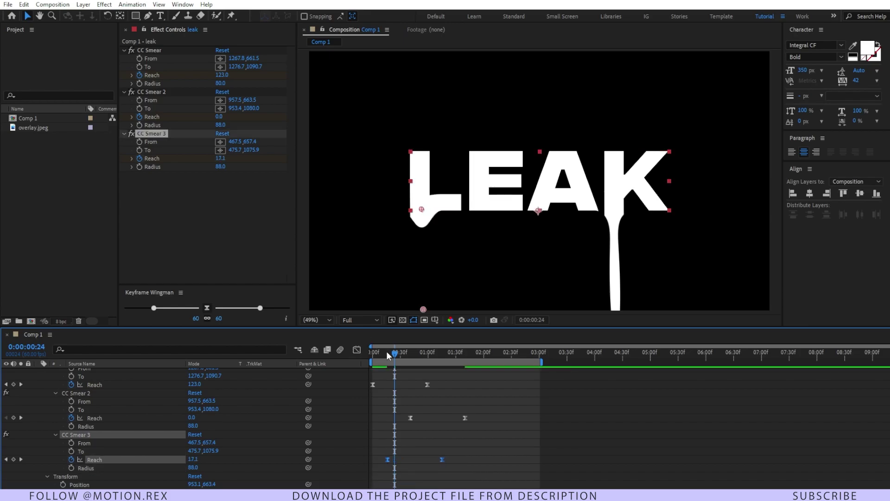
drag(386, 351, 343, 377)
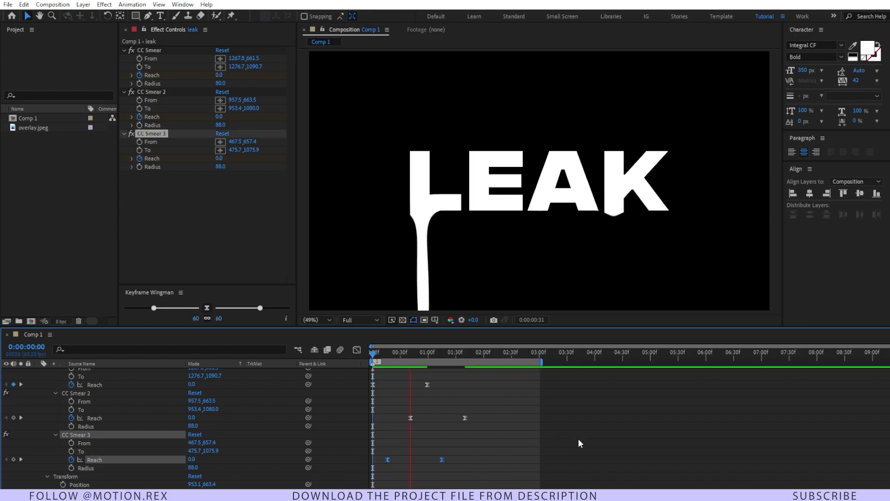
key(space)
click(453, 352)
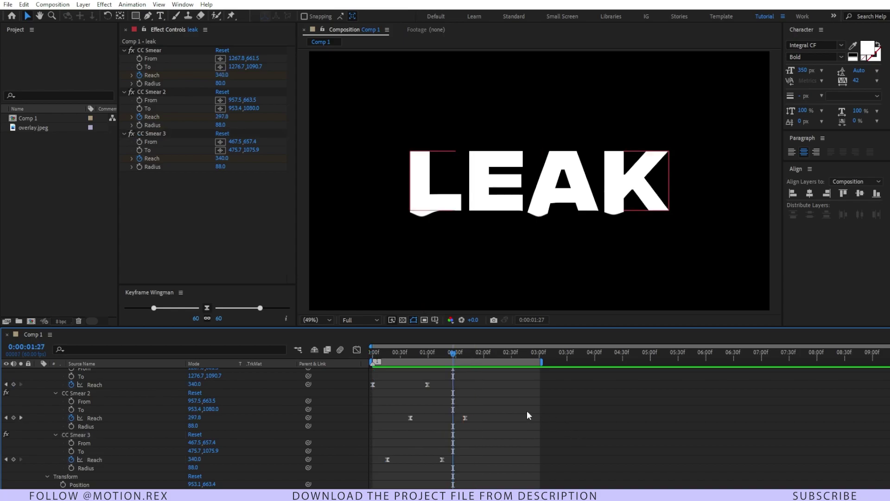
- Stretch all the Reach keyframes apart so the drips fall more slowly
drag(515, 375, 362, 480)
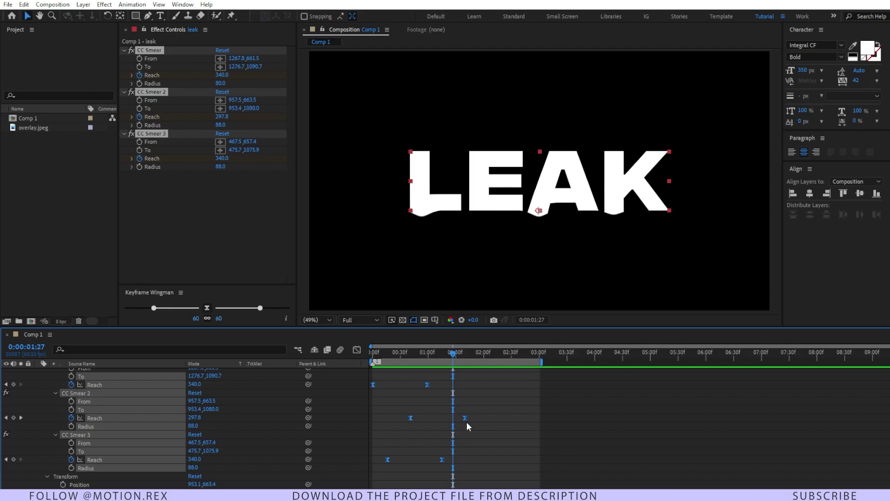
drag(468, 418, 514, 424)
key(space)
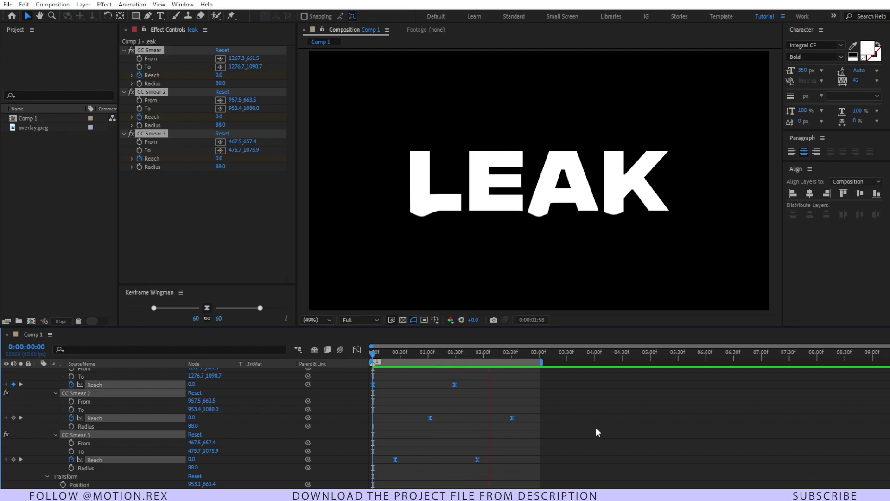
key(space)
- Duplicate the leak text layer to create leak 2
key(u)
click(135, 433)
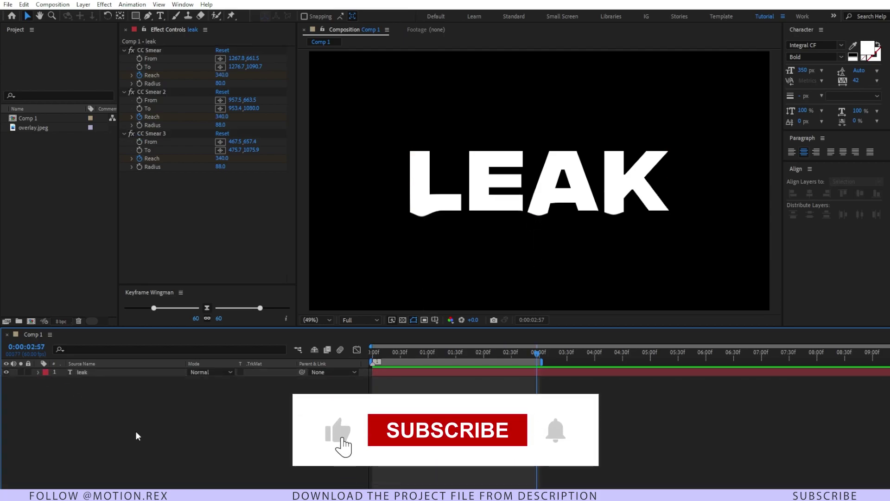
click(128, 375)
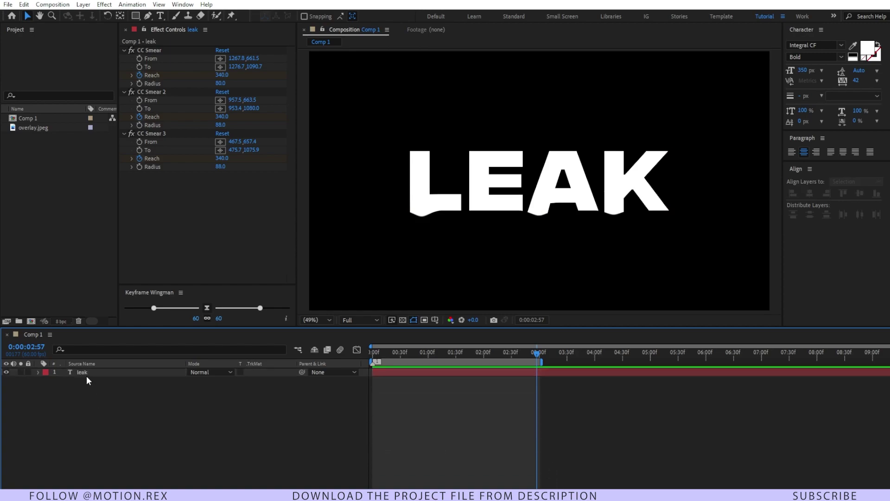
key(ctrl+d)
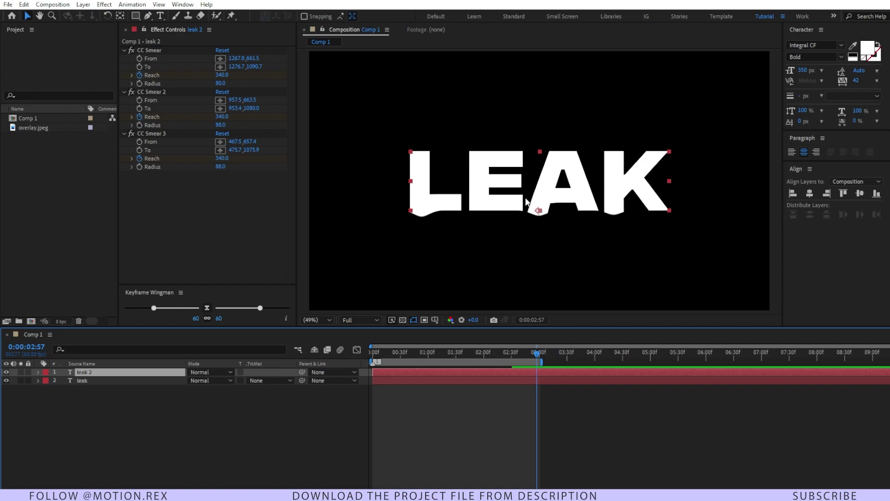
- Nudge leak 2 slightly down and turn it into a 2 px outline
key(Return)
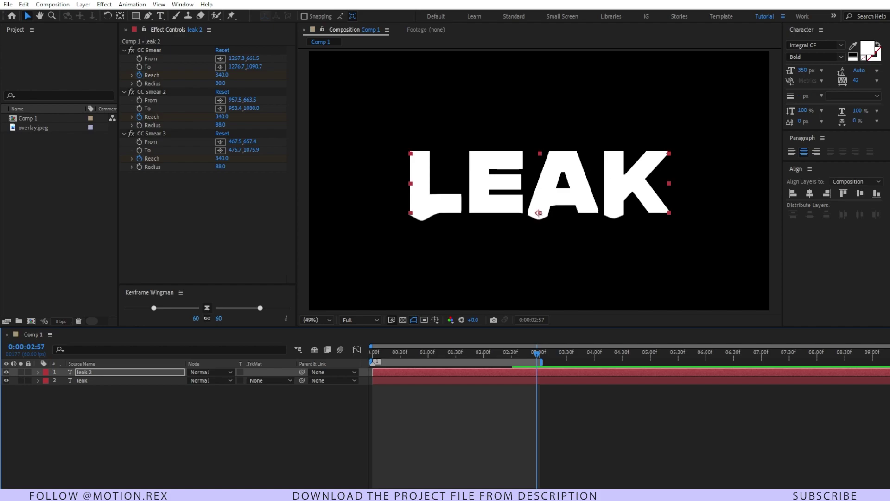
click(878, 45)
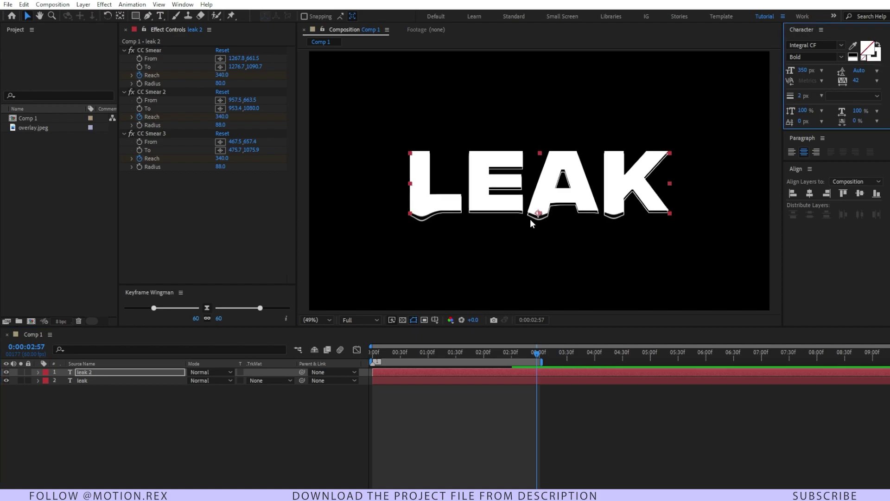
click(136, 372)
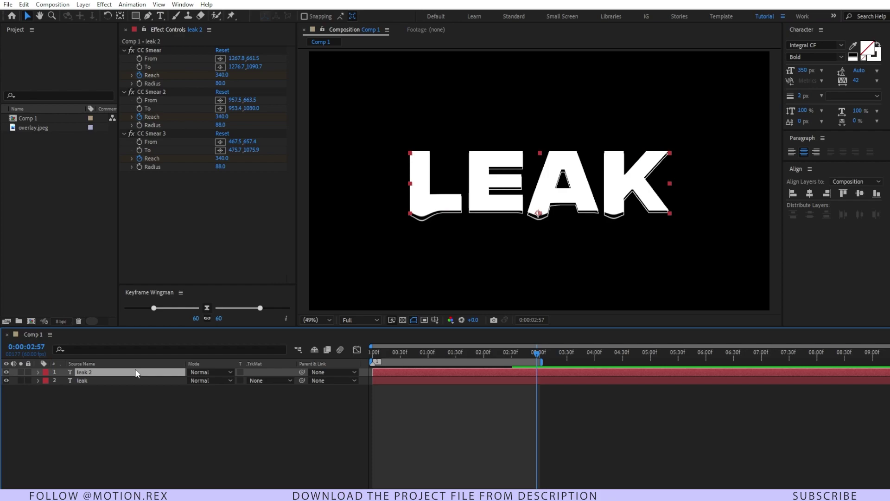
- Make outlined copies leak 3 and leak 4, each nudged lower, then select all four layers
key(ctrl+d)
key(Return)
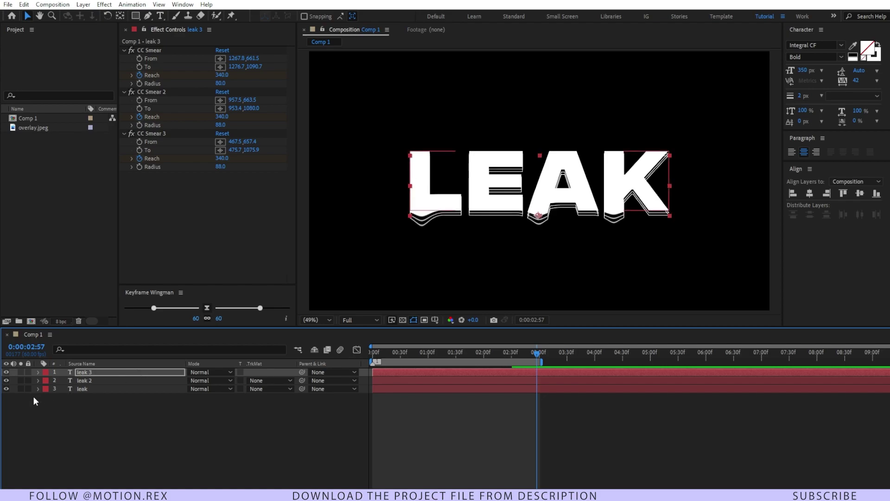
click(85, 374)
key(ctrl+d)
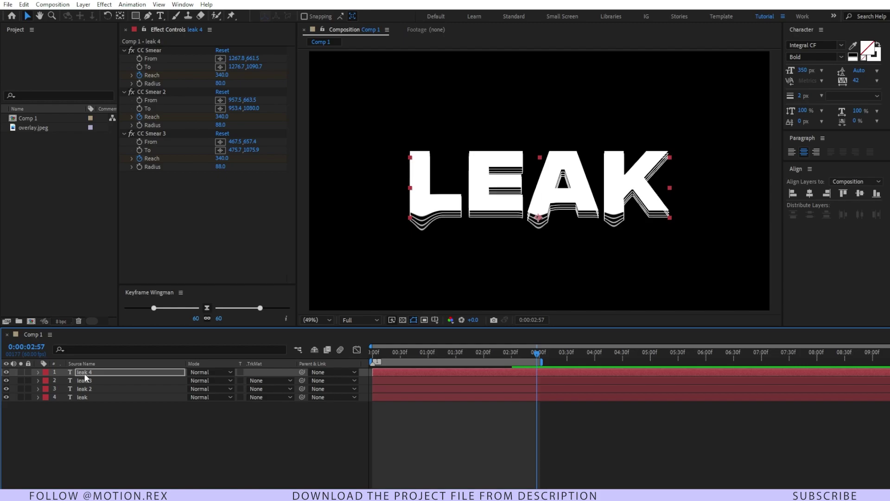
click(93, 433)
key(Home)
drag(93, 428, 102, 374)
- Pre-compose the four LEAK layers as 'main text comp' moving all attributes, then open overlay.jpeg
key(ctrl+shift+c)
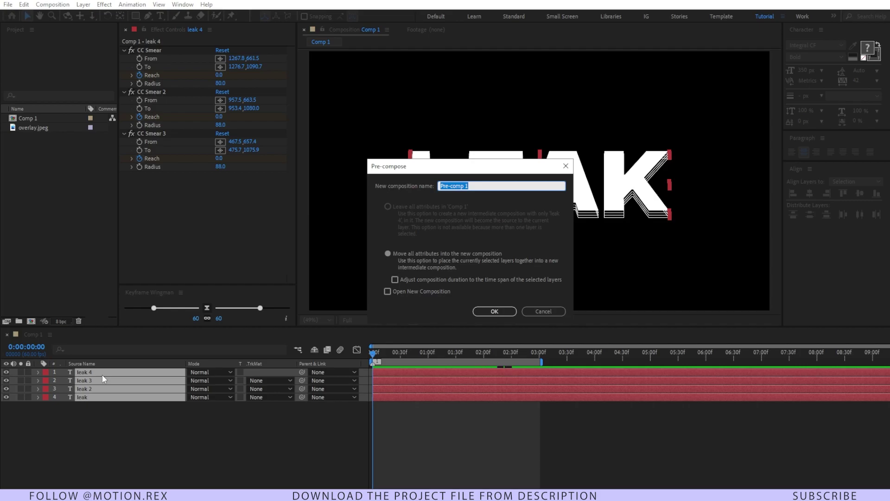
text(main text)
click(388, 254)
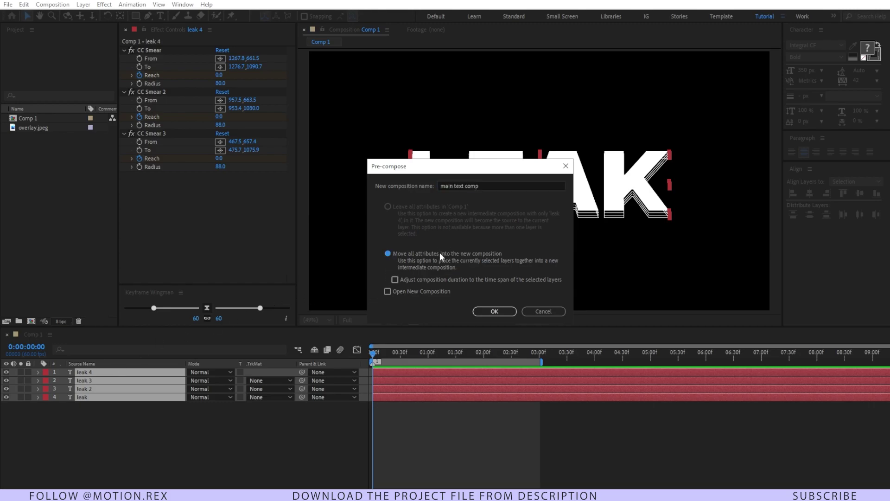
click(494, 311)
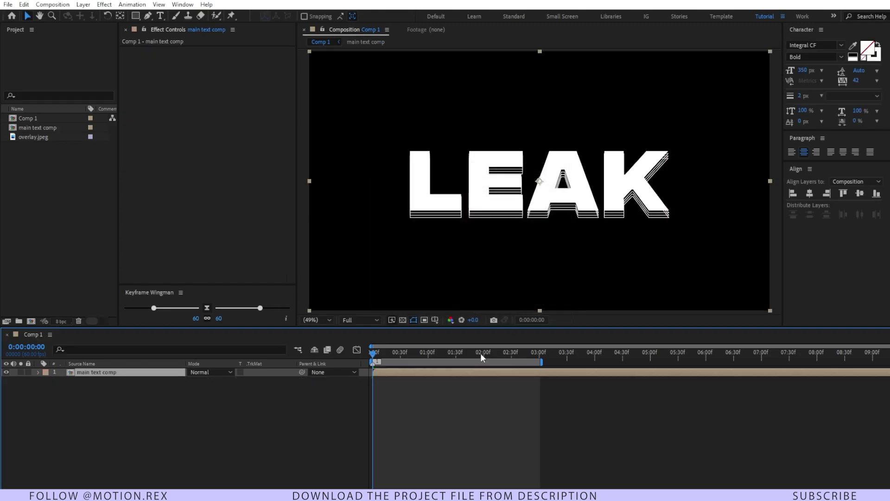
double_click(40, 137)
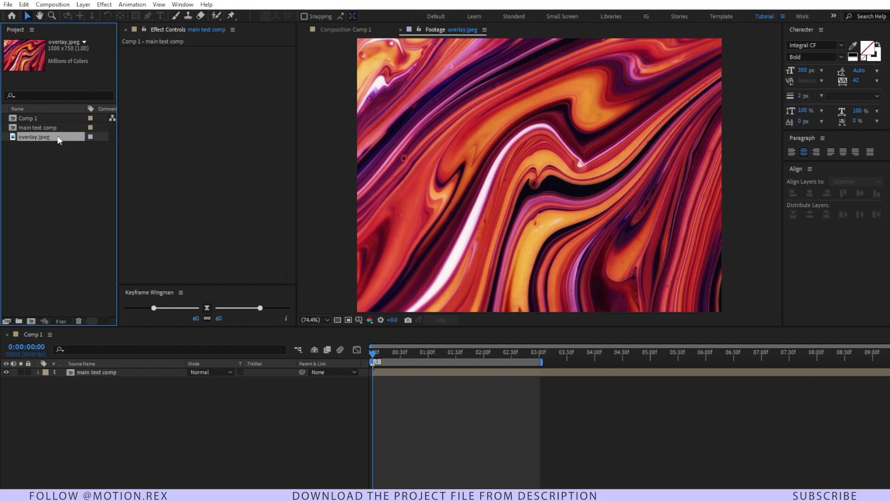
- Place overlay.jpeg below main text comp, scale it to 195%, and use the text's Alpha matte
drag(62, 137, 80, 399)
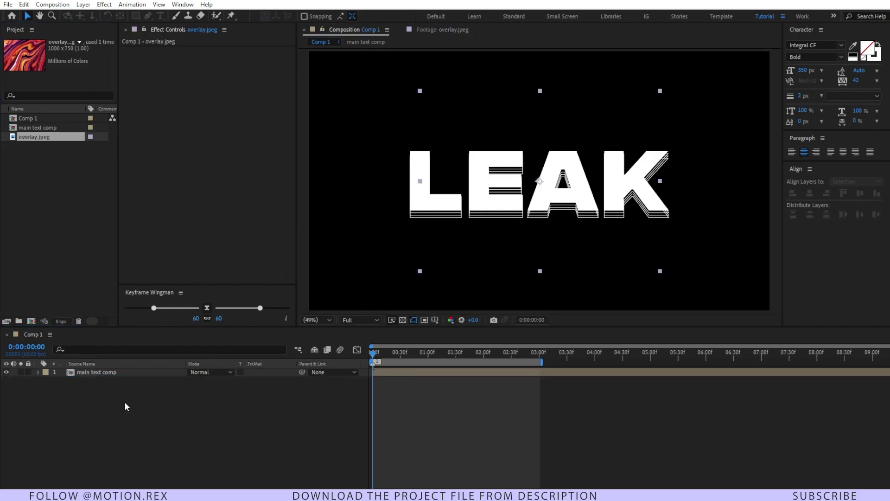
key(s)
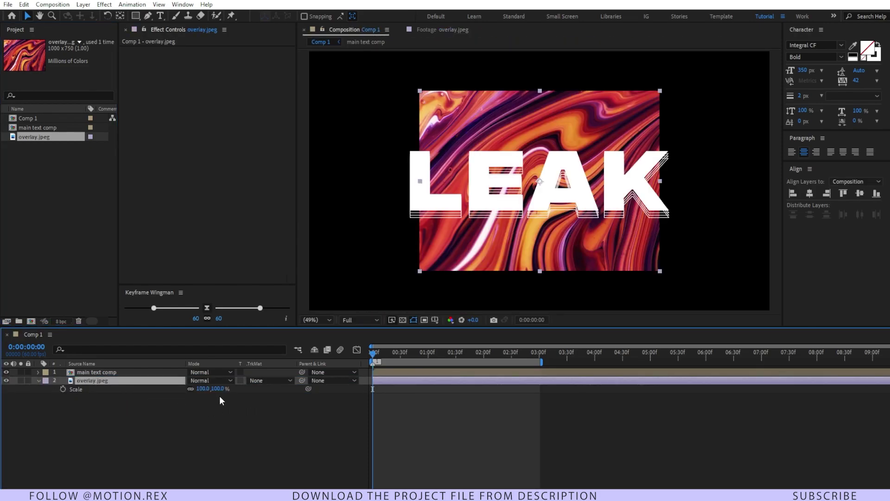
drag(218, 389, 260, 388)
click(231, 408)
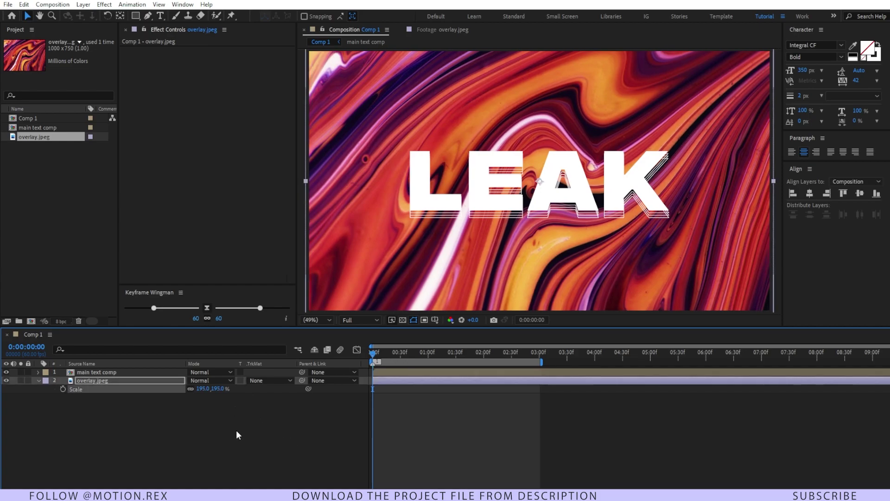
click(142, 388)
click(271, 379)
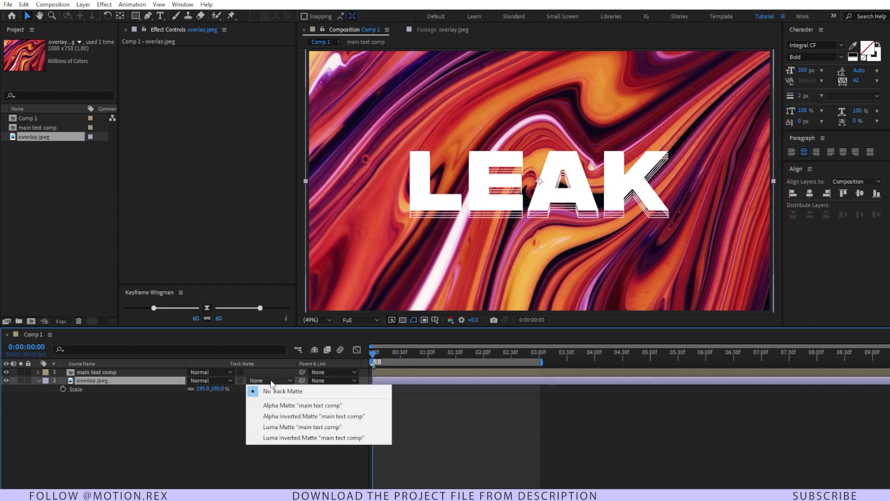
click(266, 407)
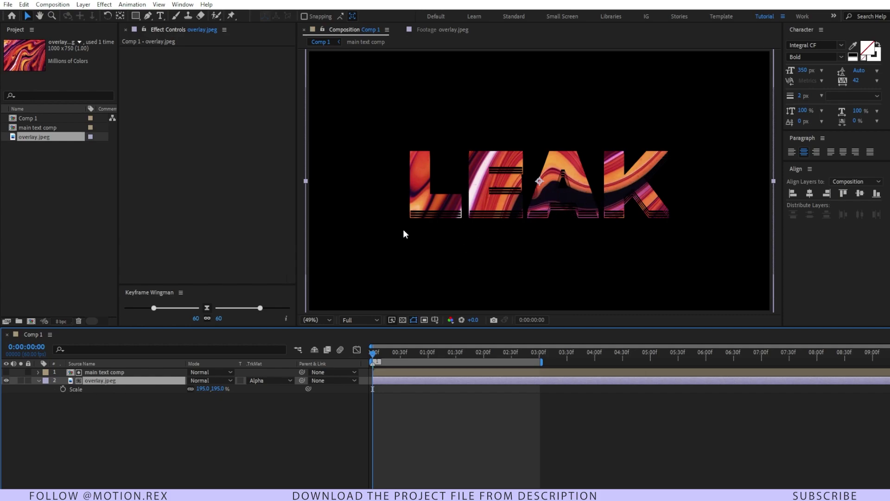
- Drag the overlay down and right so a different swirl shows inside LEAK
drag(544, 231, 555, 277)
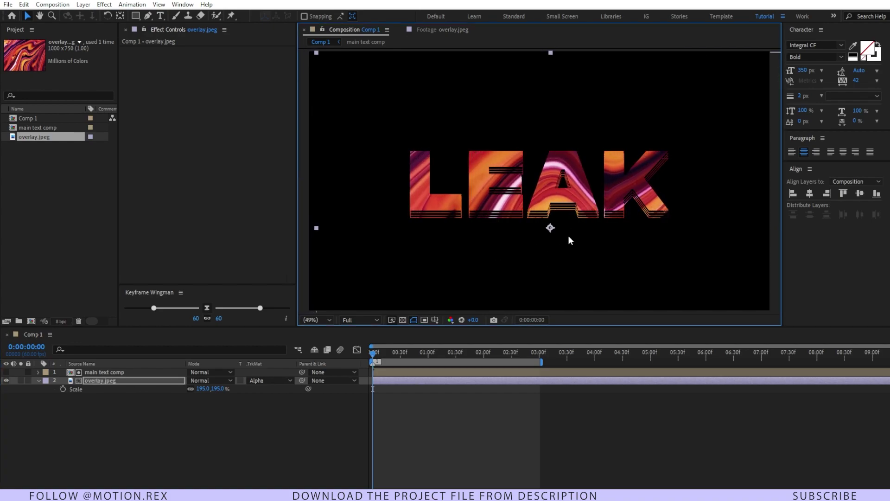
drag(566, 241, 585, 272)
click(125, 417)
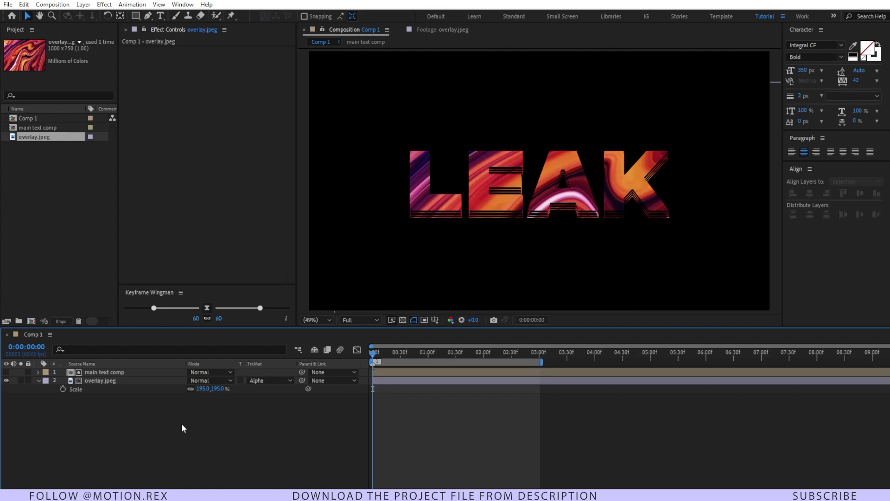
- Add an adjustment layer and apply Colorama to it
key(ctrl+alt+y)
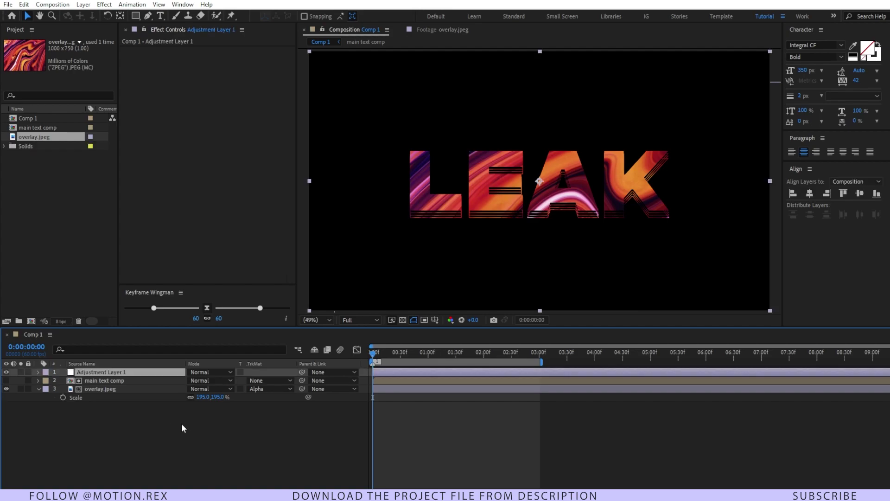
key(ctrl+space)
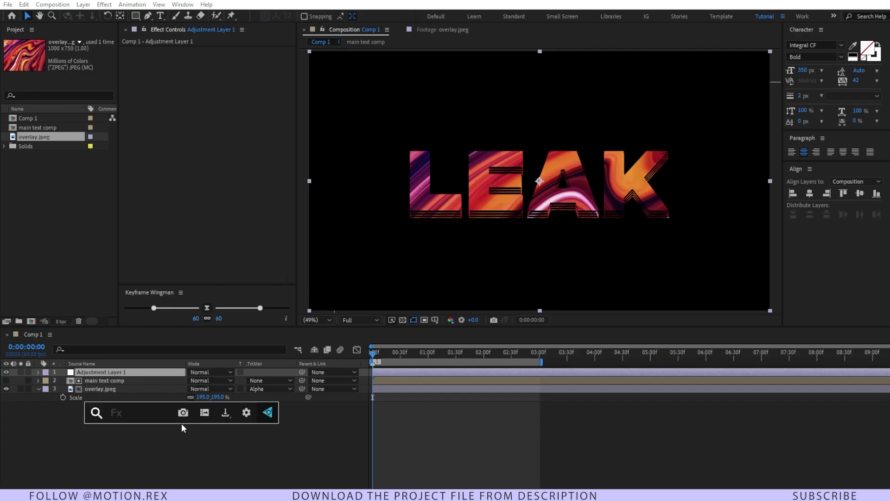
text(colo)
key(Return)
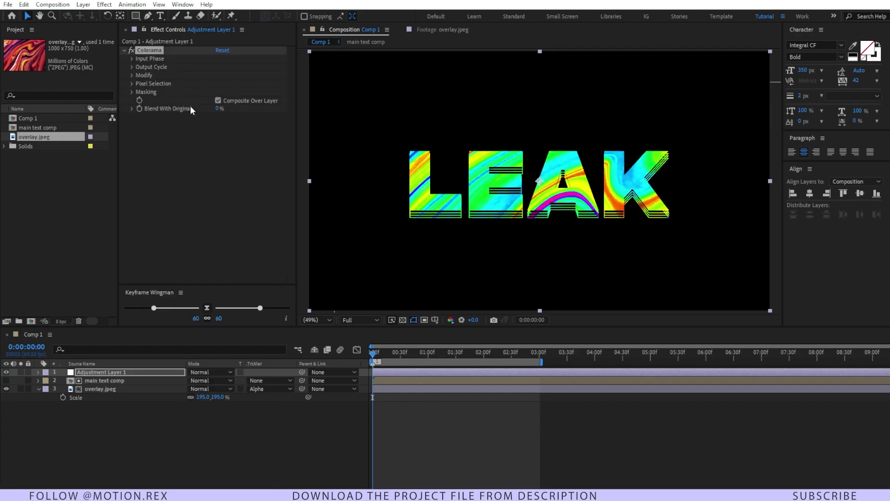
- Set Colorama to get its phase from Hue with a 0x+6.0° Phase Shift
click(132, 59)
click(229, 67)
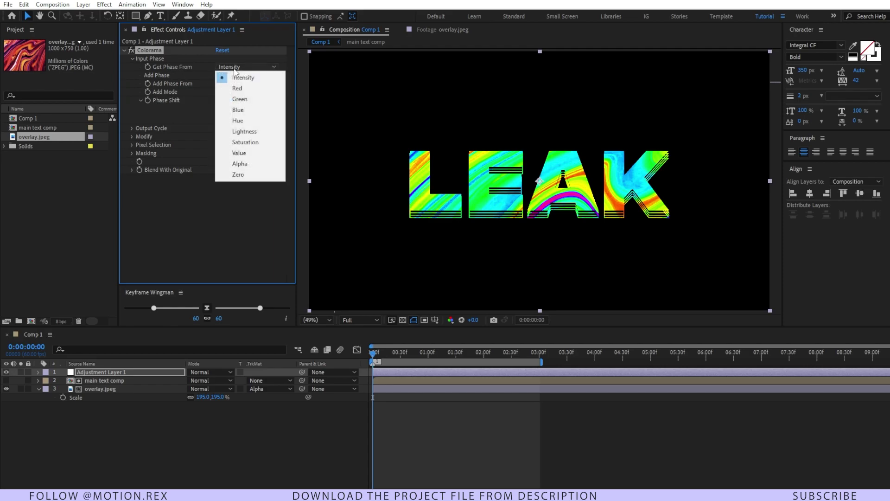
click(238, 121)
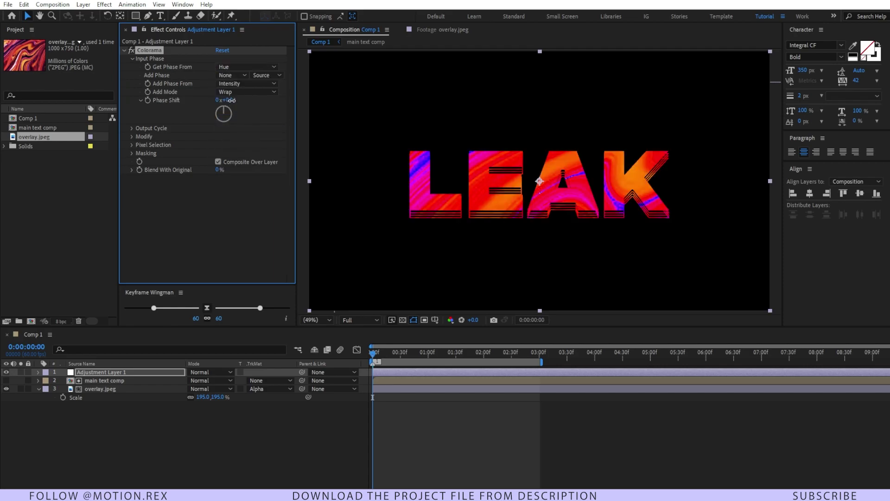
mouse_move(231, 100)
mouse_down()
mouse_move(243, 100)
mouse_move(219, 101)
mouse_move(291, 100)
mouse_move(241, 105)
mouse_up()
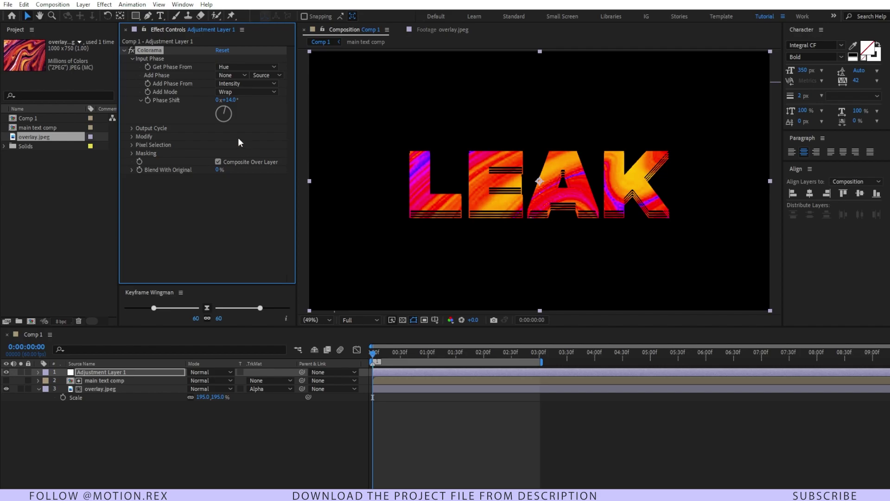
key(p)
key(space)
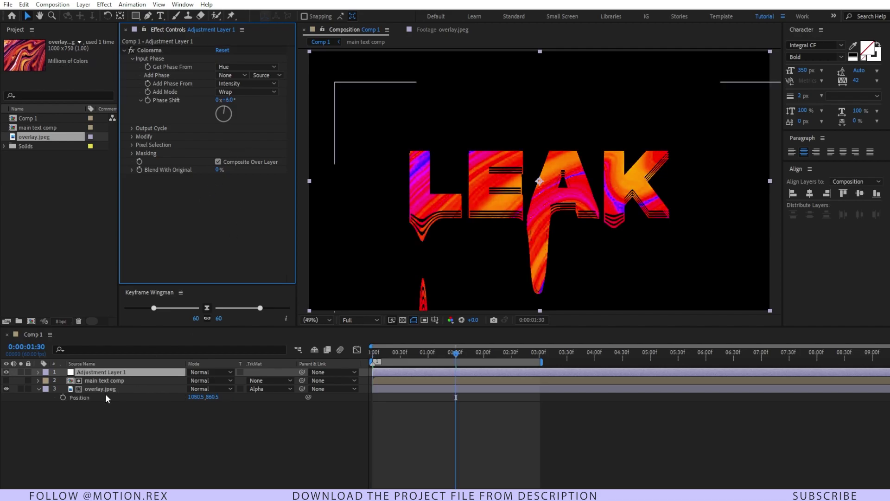
key(ctrl+space)
- Apply Glow to the adjustment layer with threshold 43.5% and radius 166
text(glow)
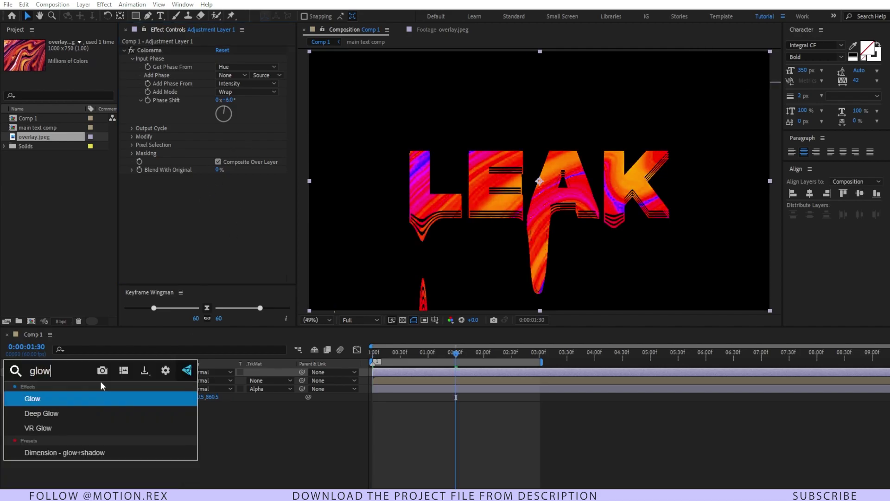
key(Return)
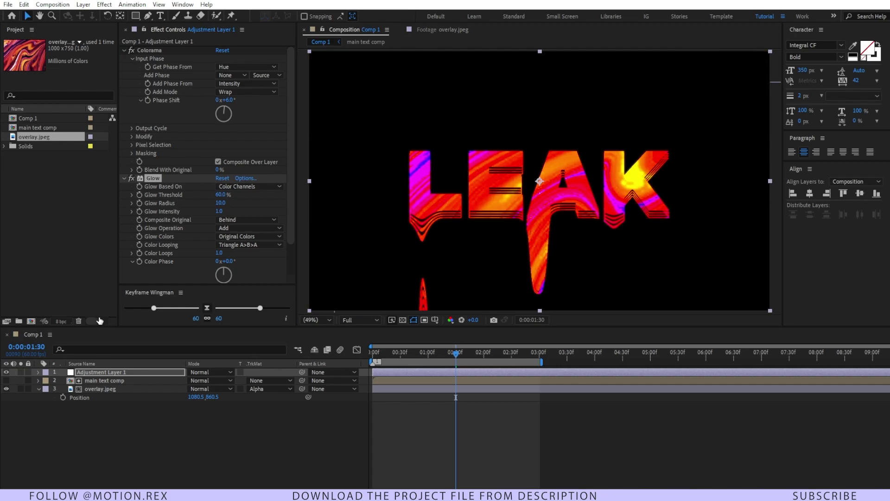
drag(219, 195, 199, 198)
click(221, 202)
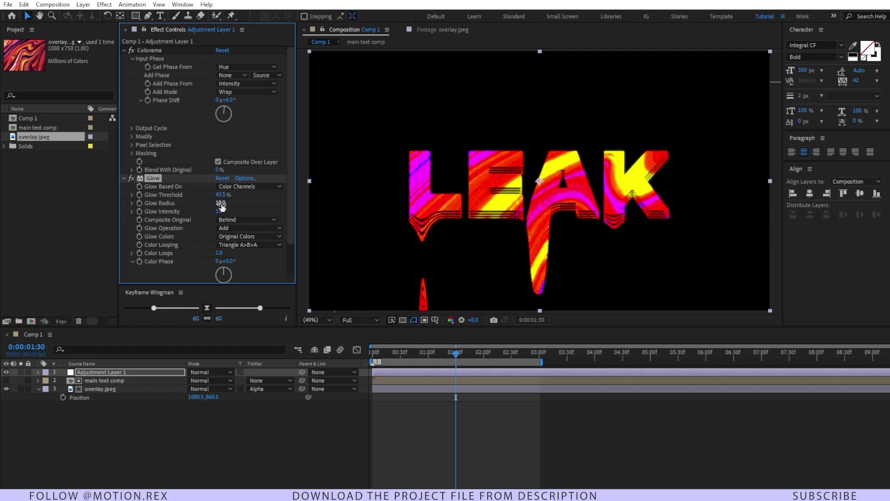
drag(221, 204, 293, 202)
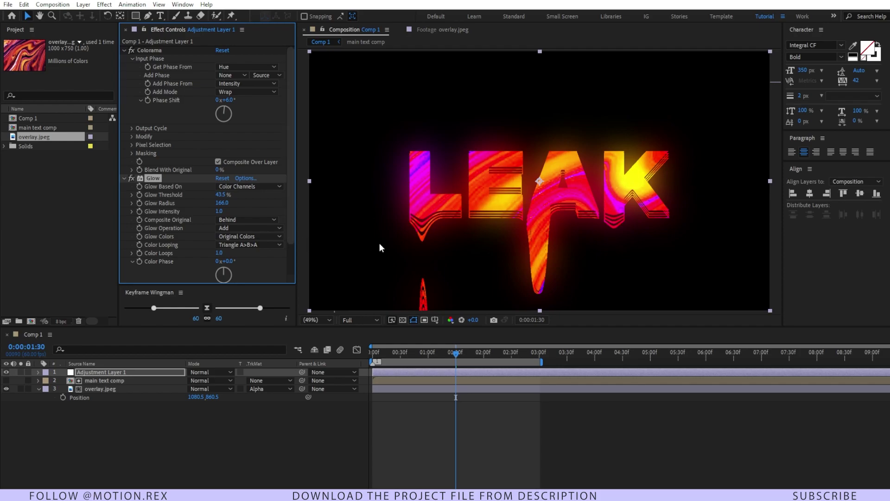
- Duplicate the Glow effect to create Glow 2
mouse_move(448, 355)
mouse_down()
mouse_move(425, 353)
mouse_move(466, 346)
mouse_move(448, 353)
mouse_up()
scroll(200, 182, down, 1)
scroll(199, 182, down, 1)
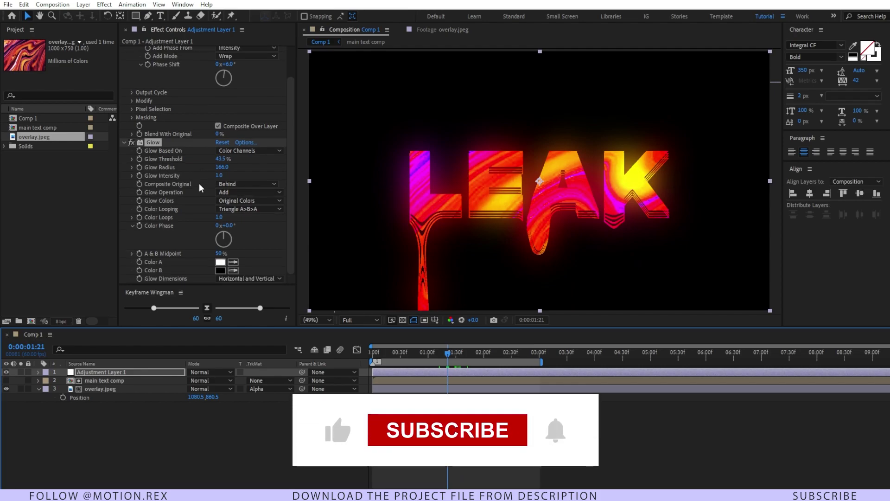
click(151, 142)
key(ctrl+d)
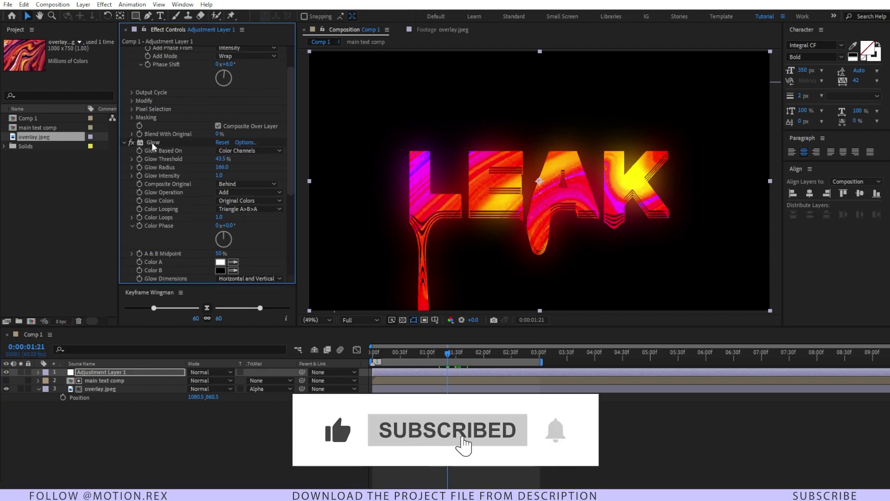
scroll(182, 211, down, 3)
scroll(182, 211, down, 2)
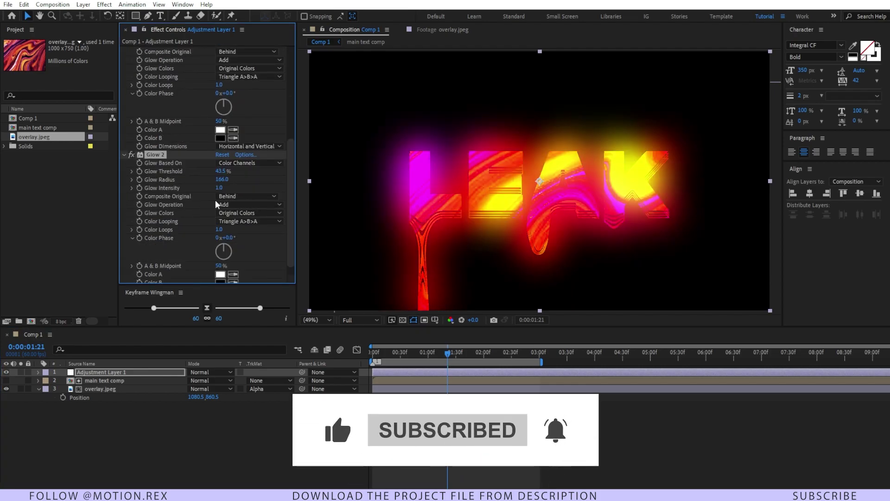
- Set Glow 2's threshold to 2.5% and its radius to 2
click(221, 171)
text(2.5)
key(Return)
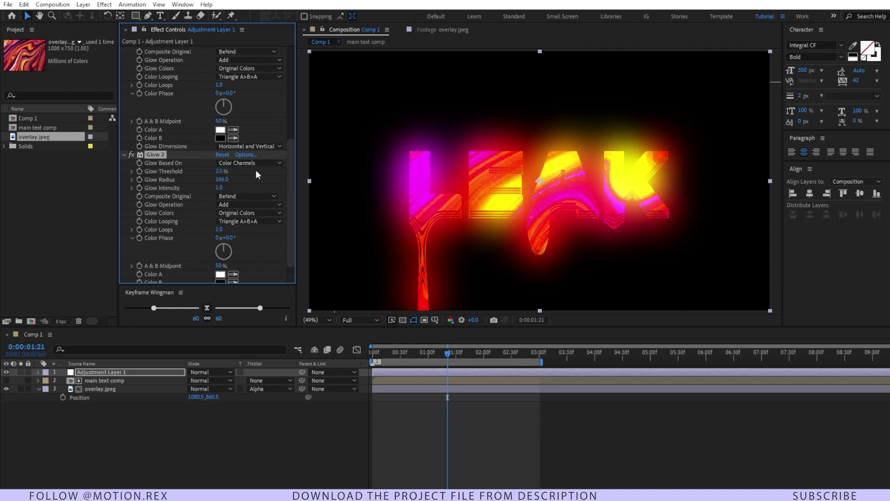
click(222, 180)
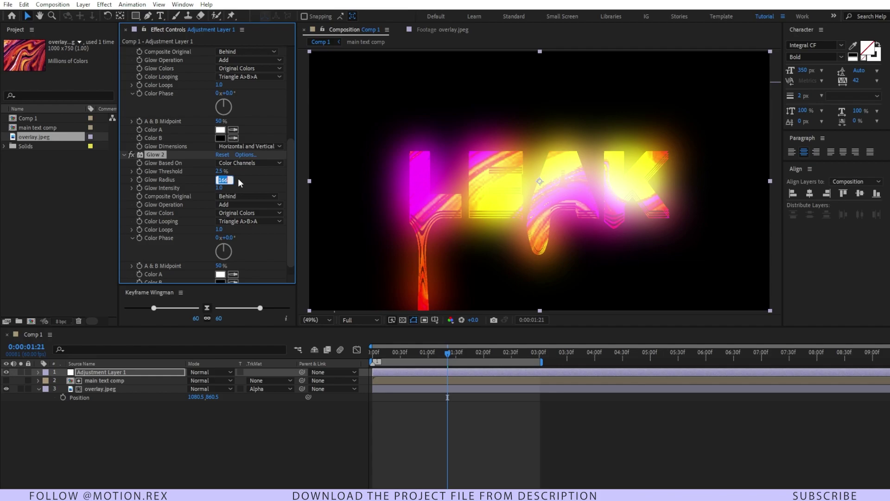
text(2)
key(Return)
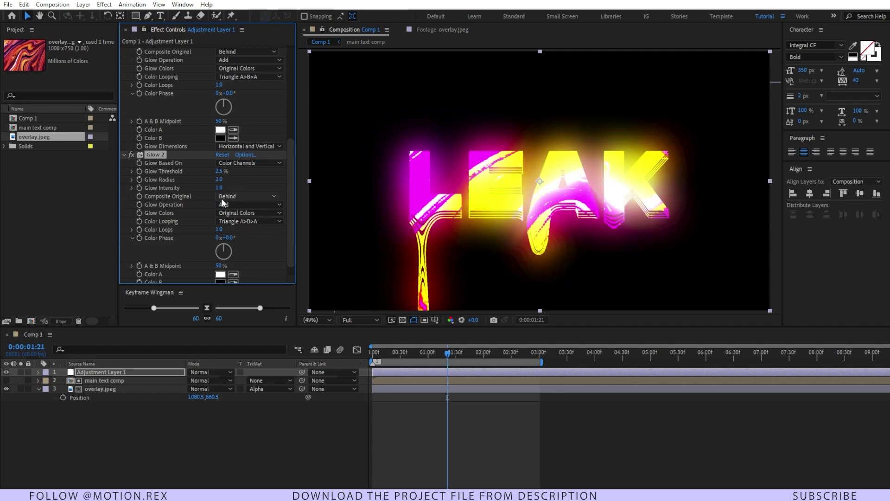
- Set Glow 2's intensity to 0, correcting an initial 0.2 entry
click(219, 188)
text(00.2)
key(Return)
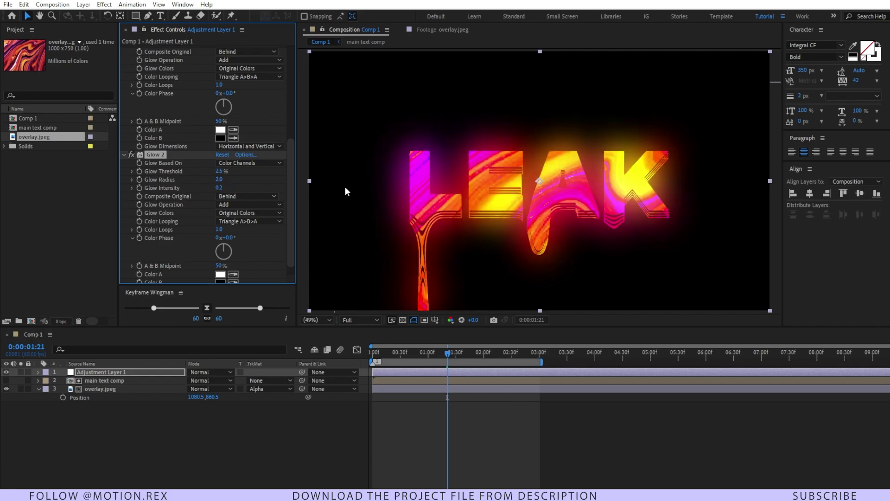
scroll(549, 192, down, 2)
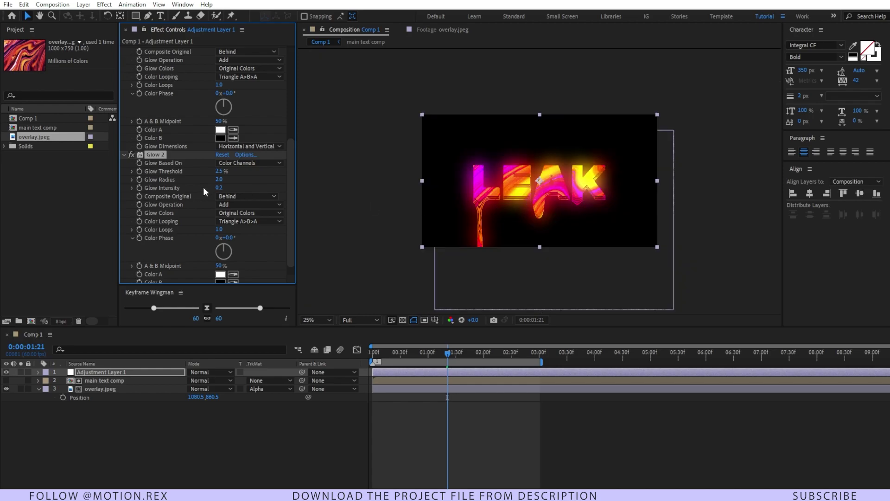
scroll(203, 187, up, 1)
click(221, 209)
text(0)
key(Return)
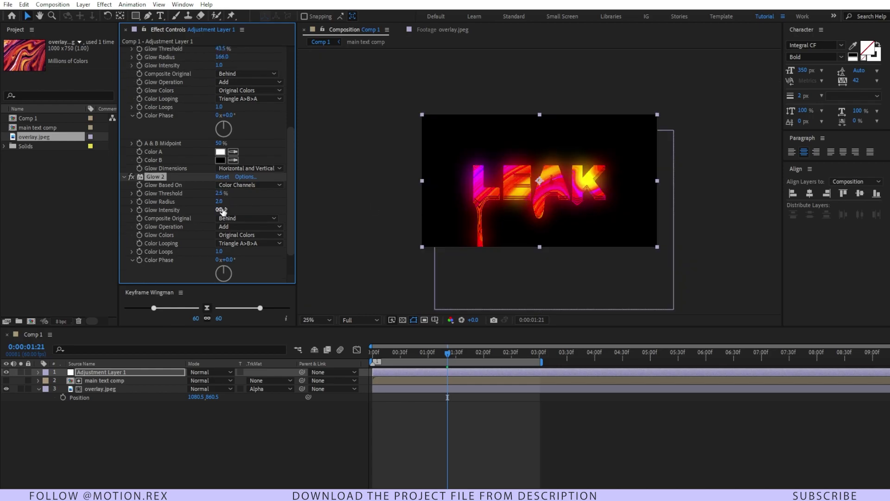
- Preview the glowing dripping text, stopping at 1:41, and select the overlay.jpeg layer
scroll(488, 186, up, 2)
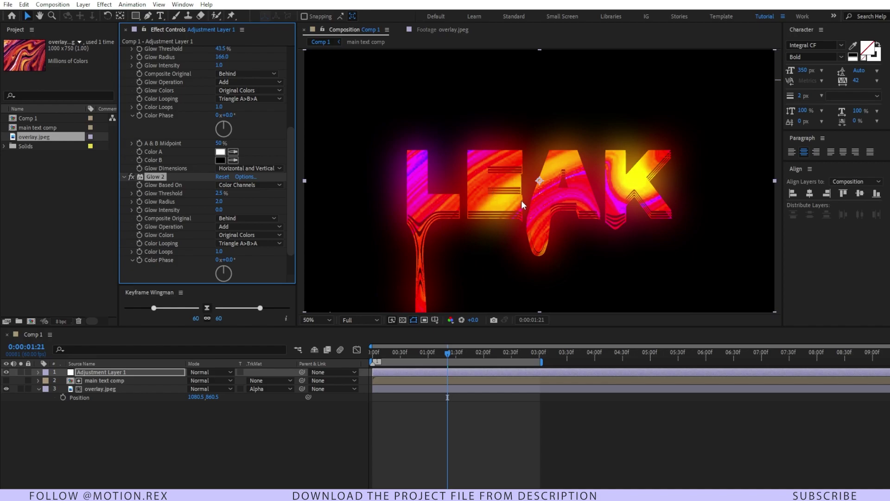
click(330, 318)
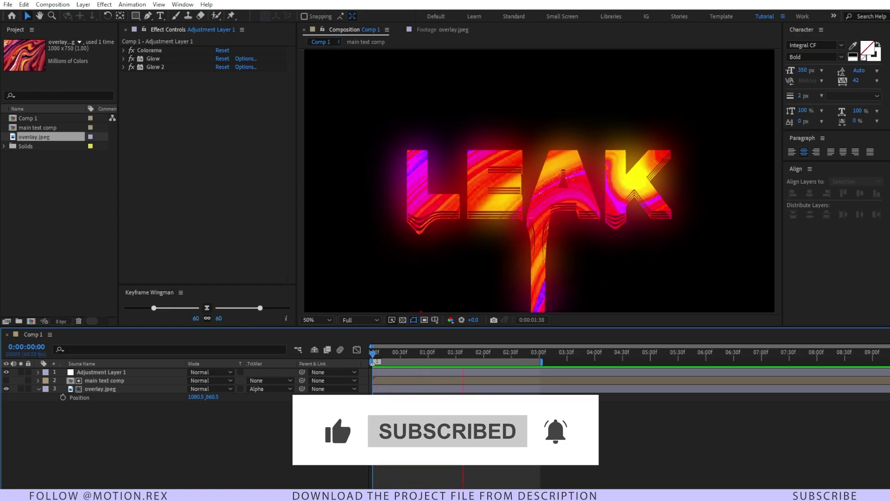
click(466, 354)
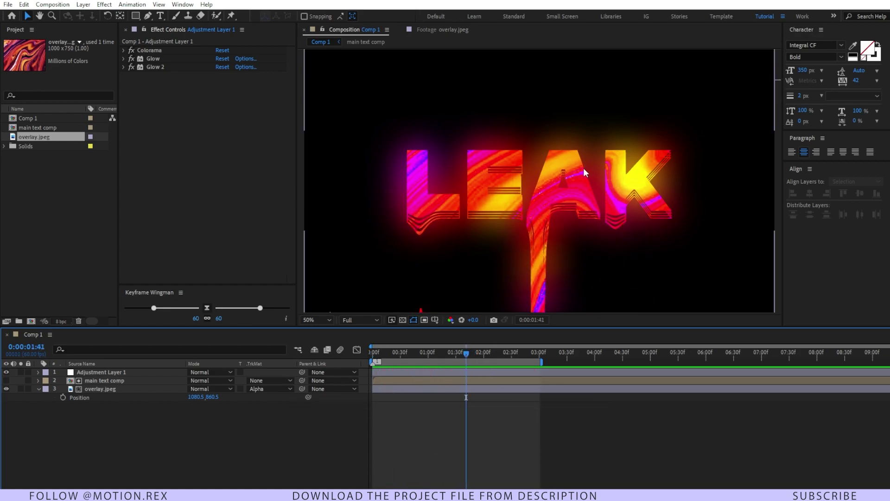
click(119, 388)
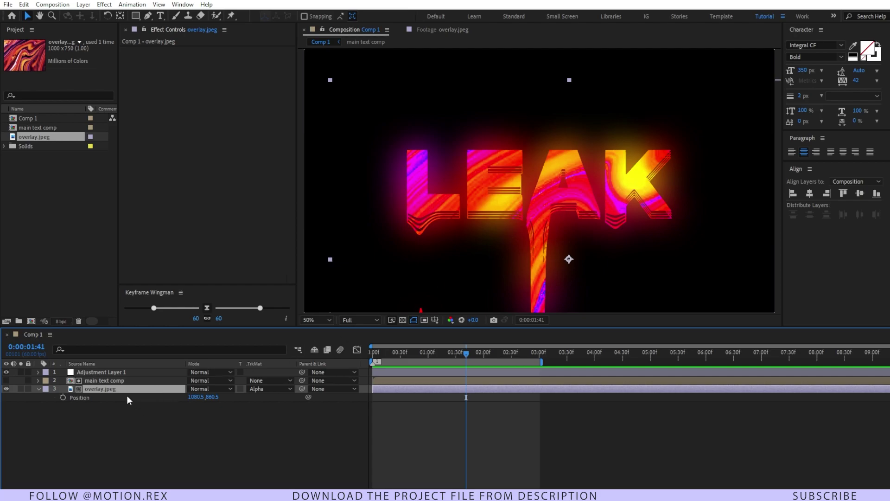
- Apply Turbulent Displace to the overlay.jpeg layer with Amount 82
key(ctrl+space)
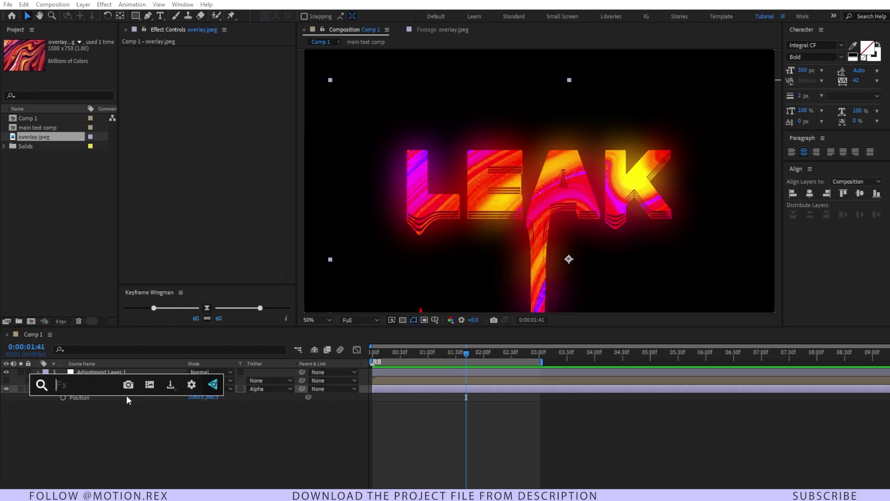
text(tur)
key(Return)
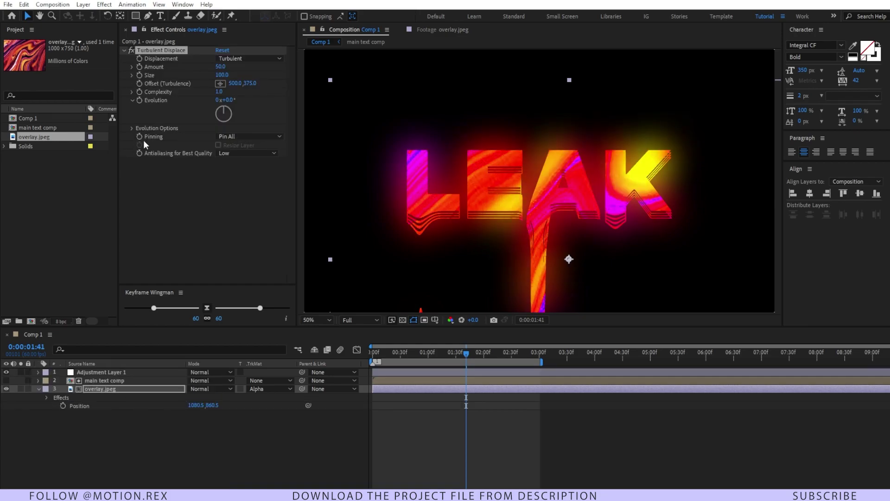
- Drive Turbulent Displace's Evolution with the expression time*50 and preview from the start
alt+click(139, 100)
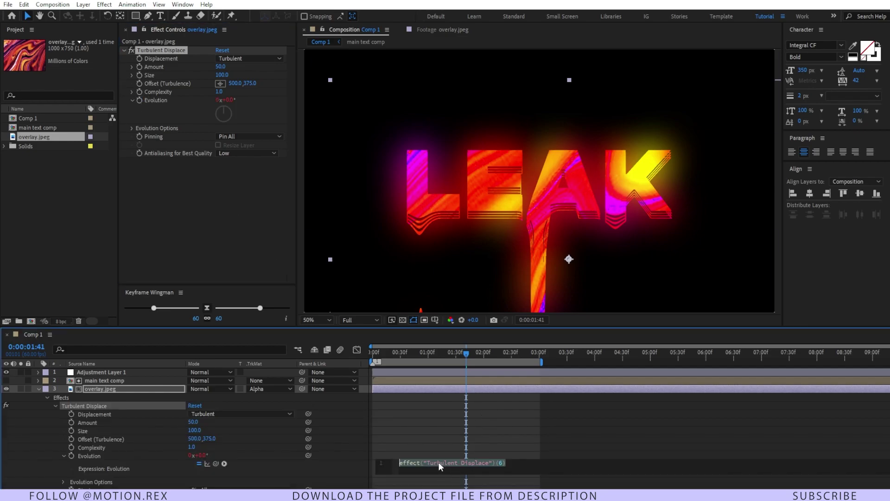
text(time)
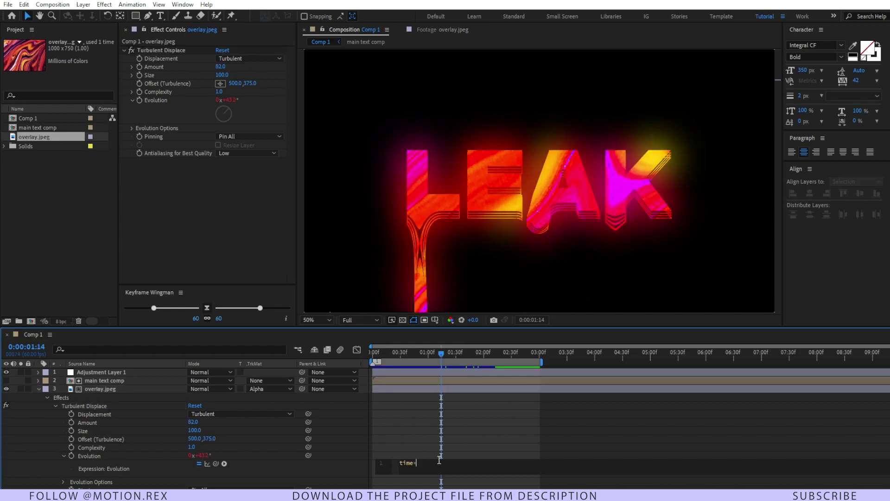
text(*50)
click(438, 459)
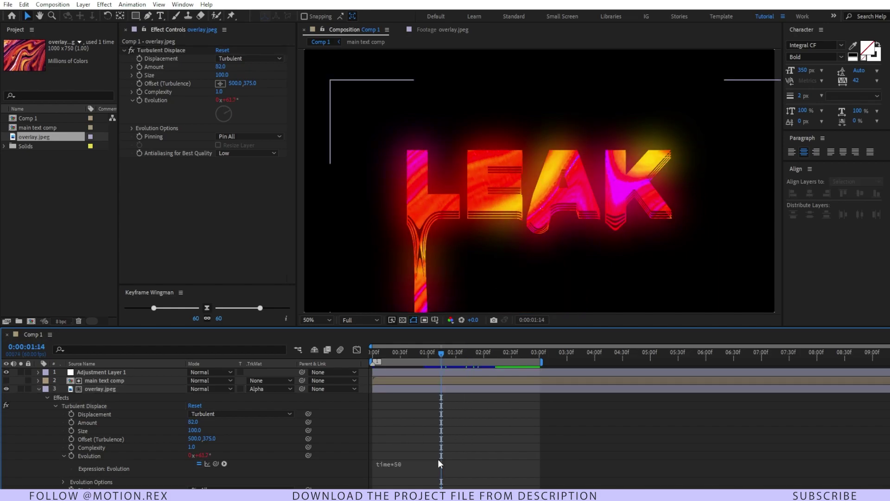
key(Home)
key(space)
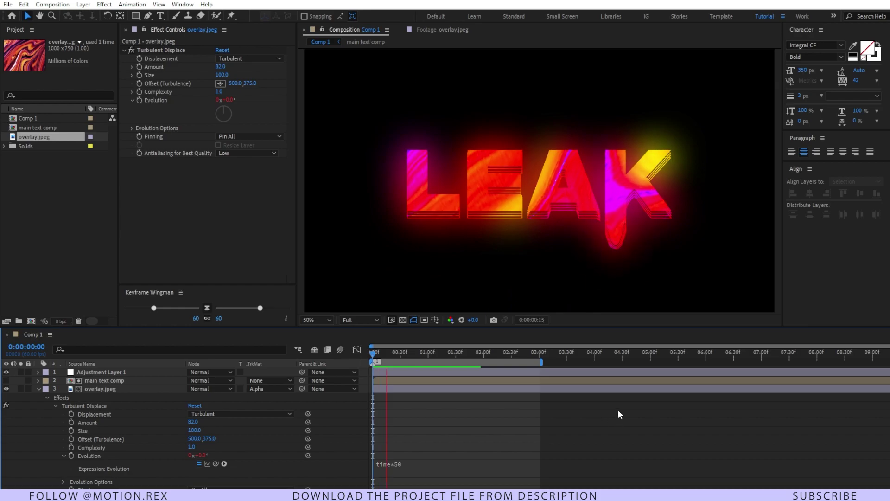